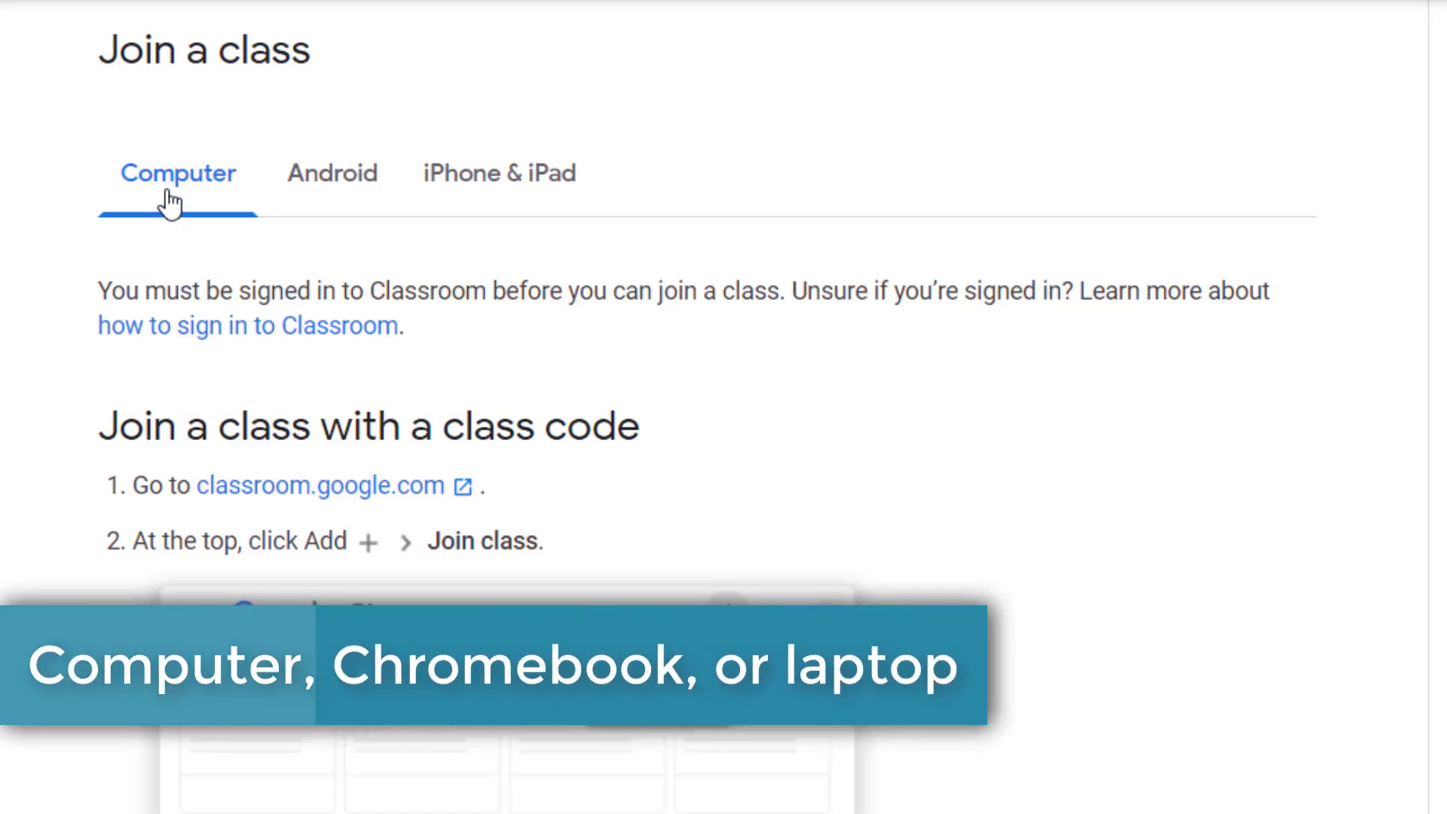
Step: Review the class-joining instructions for Android, iPhone and iPad, then for computers
click(333, 205)
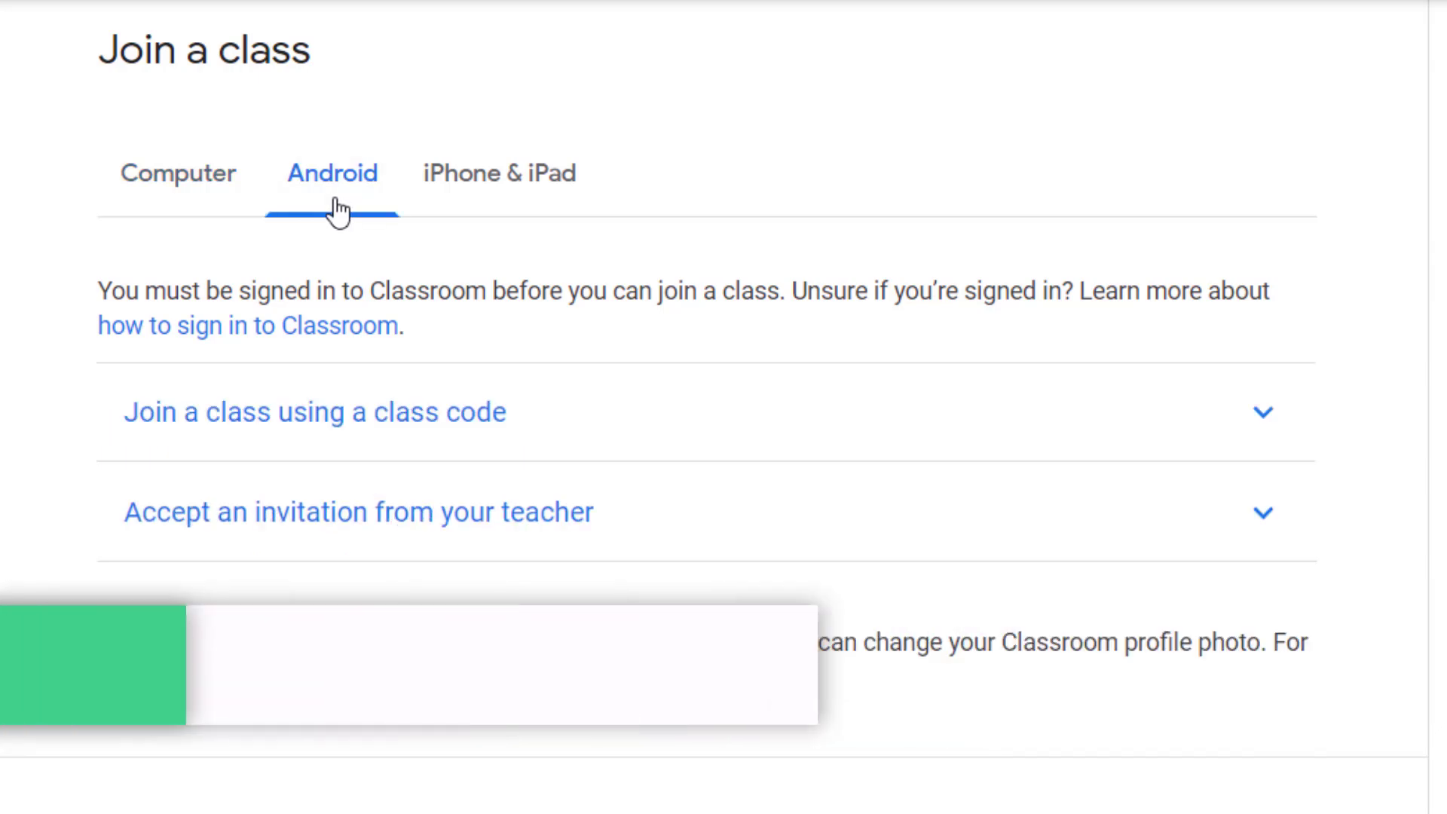
click(485, 202)
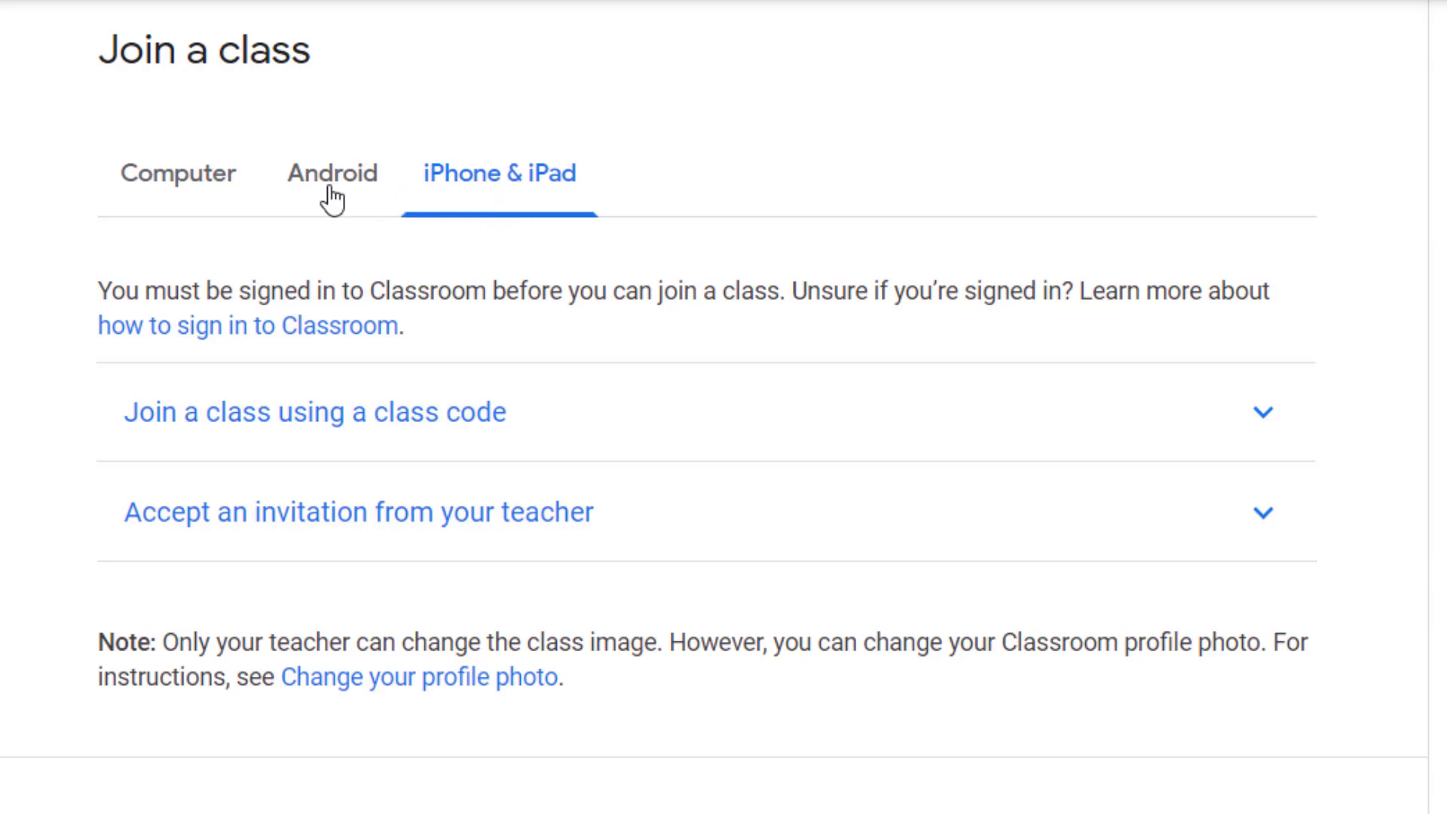
click(225, 179)
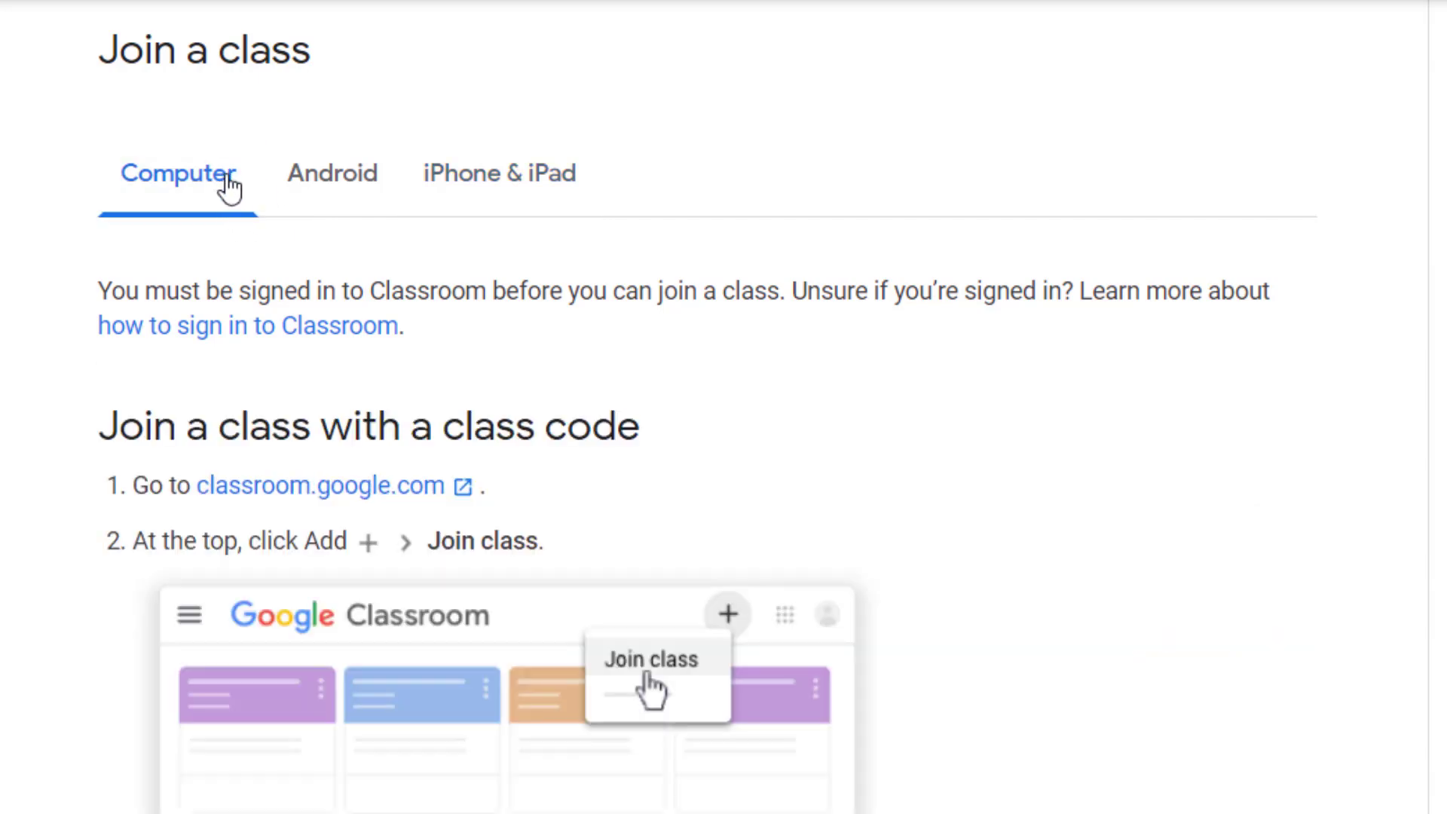
scroll(1036, 476, down, 2)
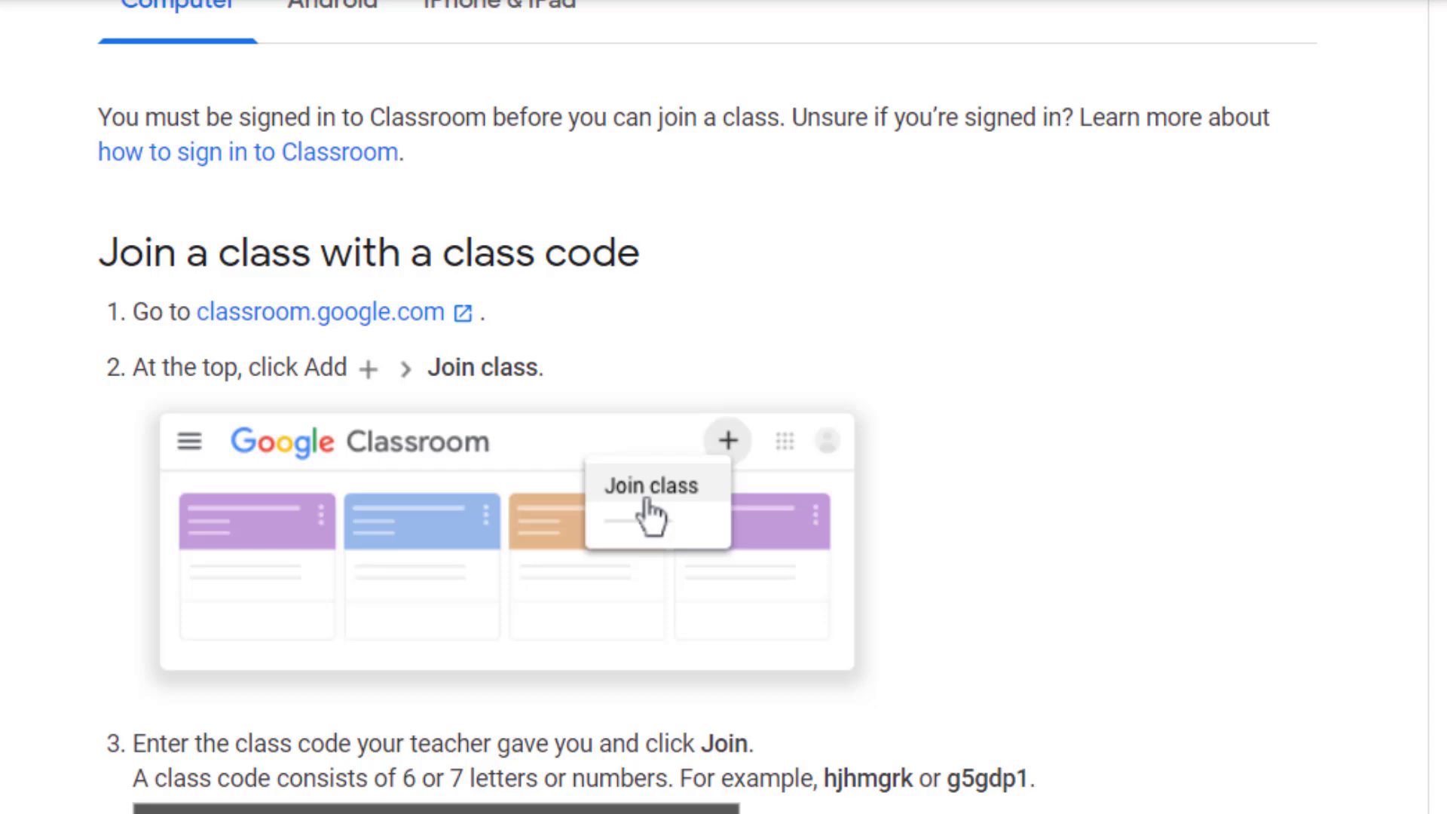
scroll(708, 407, down, 2)
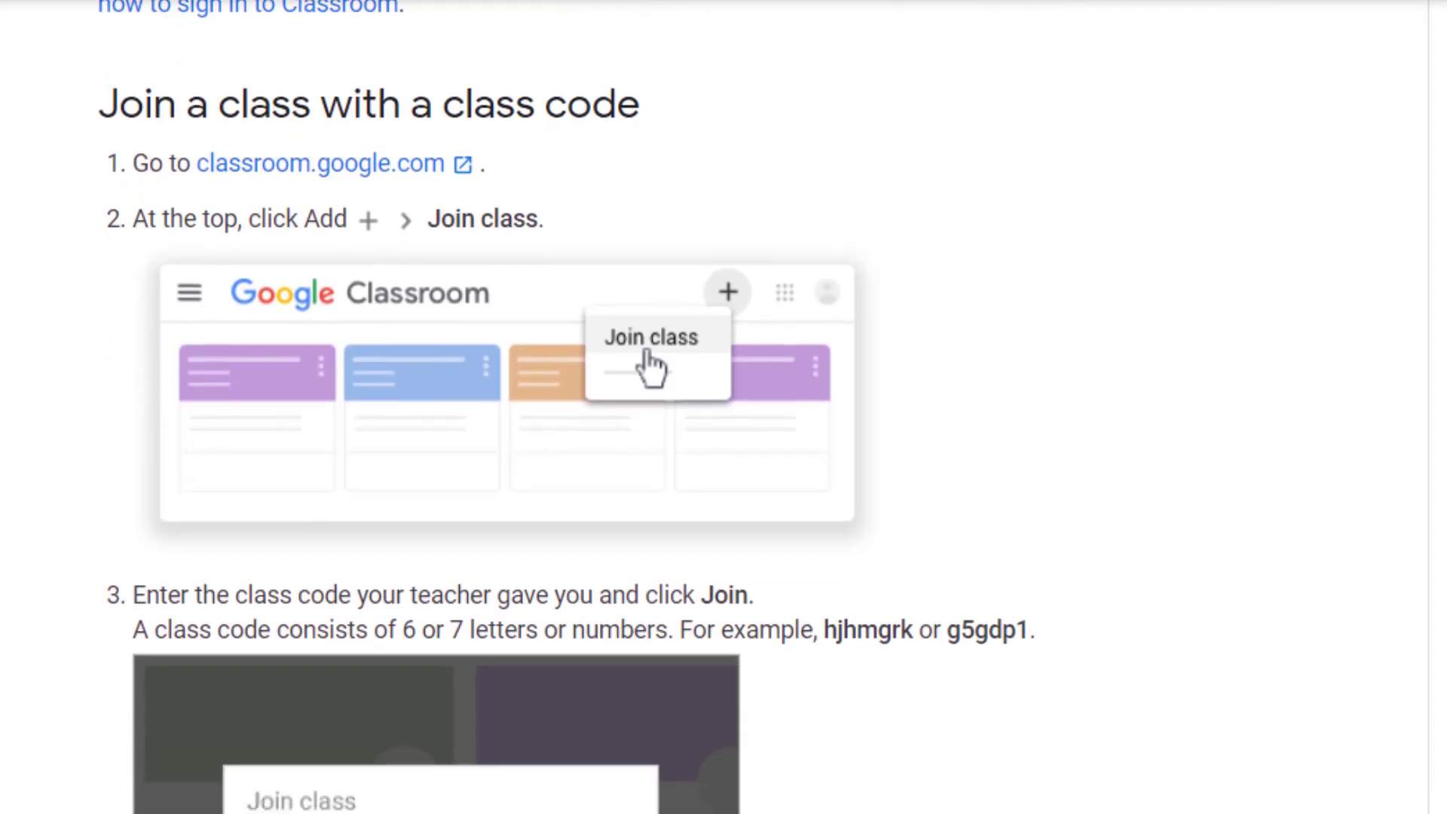
scroll(708, 407, down, 1)
scroll(708, 407, down, 1)
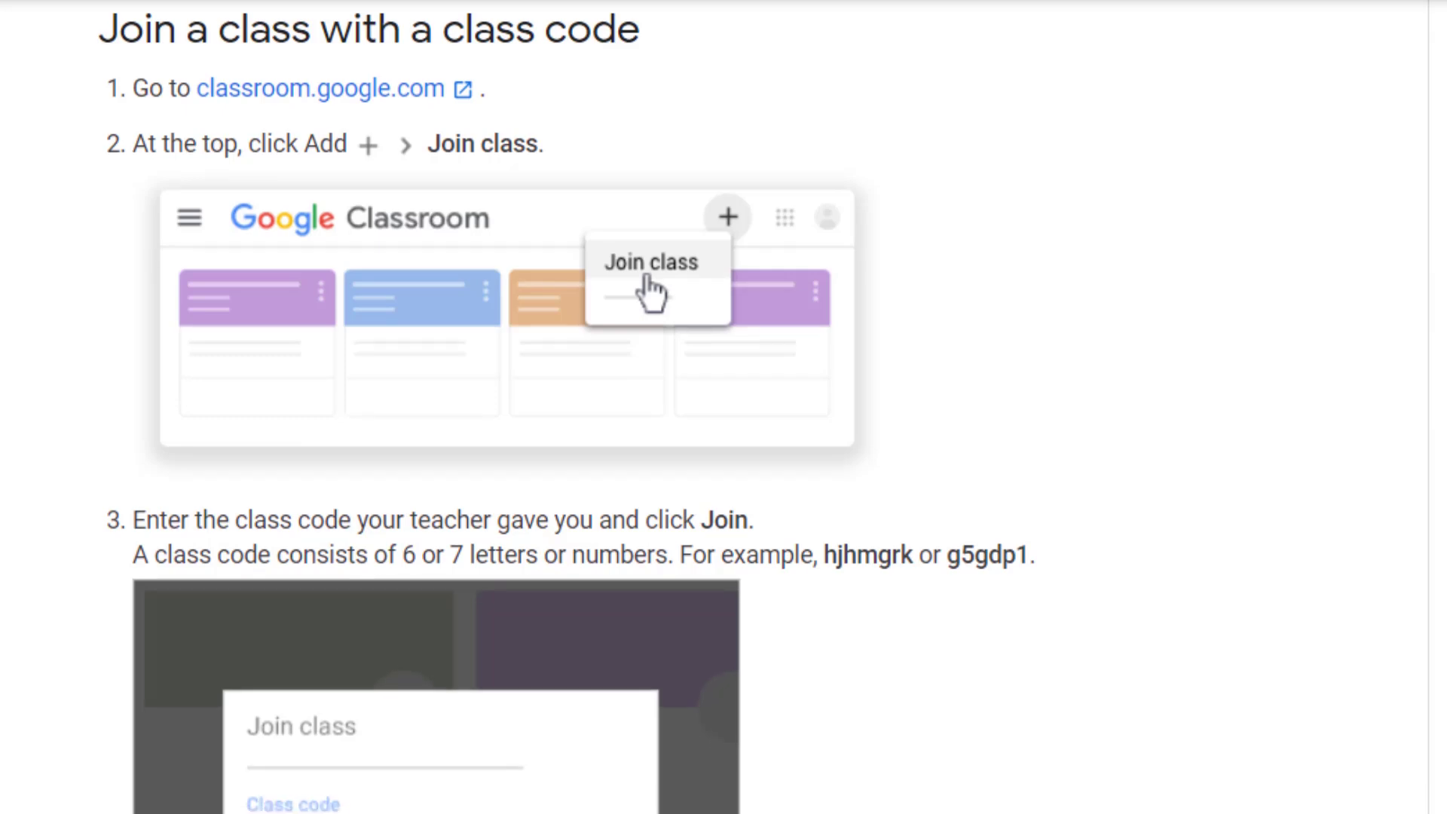
scroll(708, 408, up, 1)
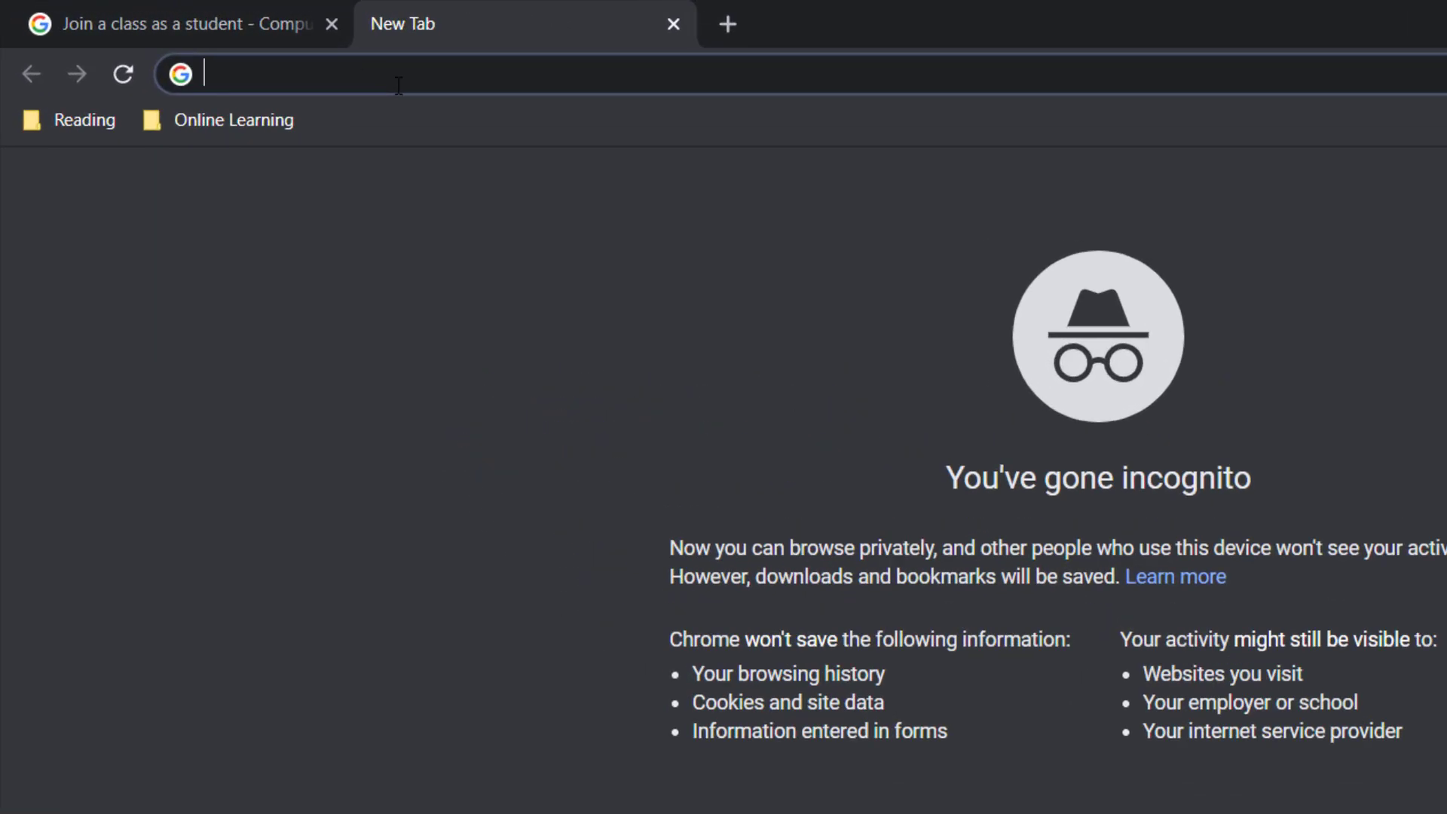
Step: Load classroom.google.com in the incognito tab
text(class)
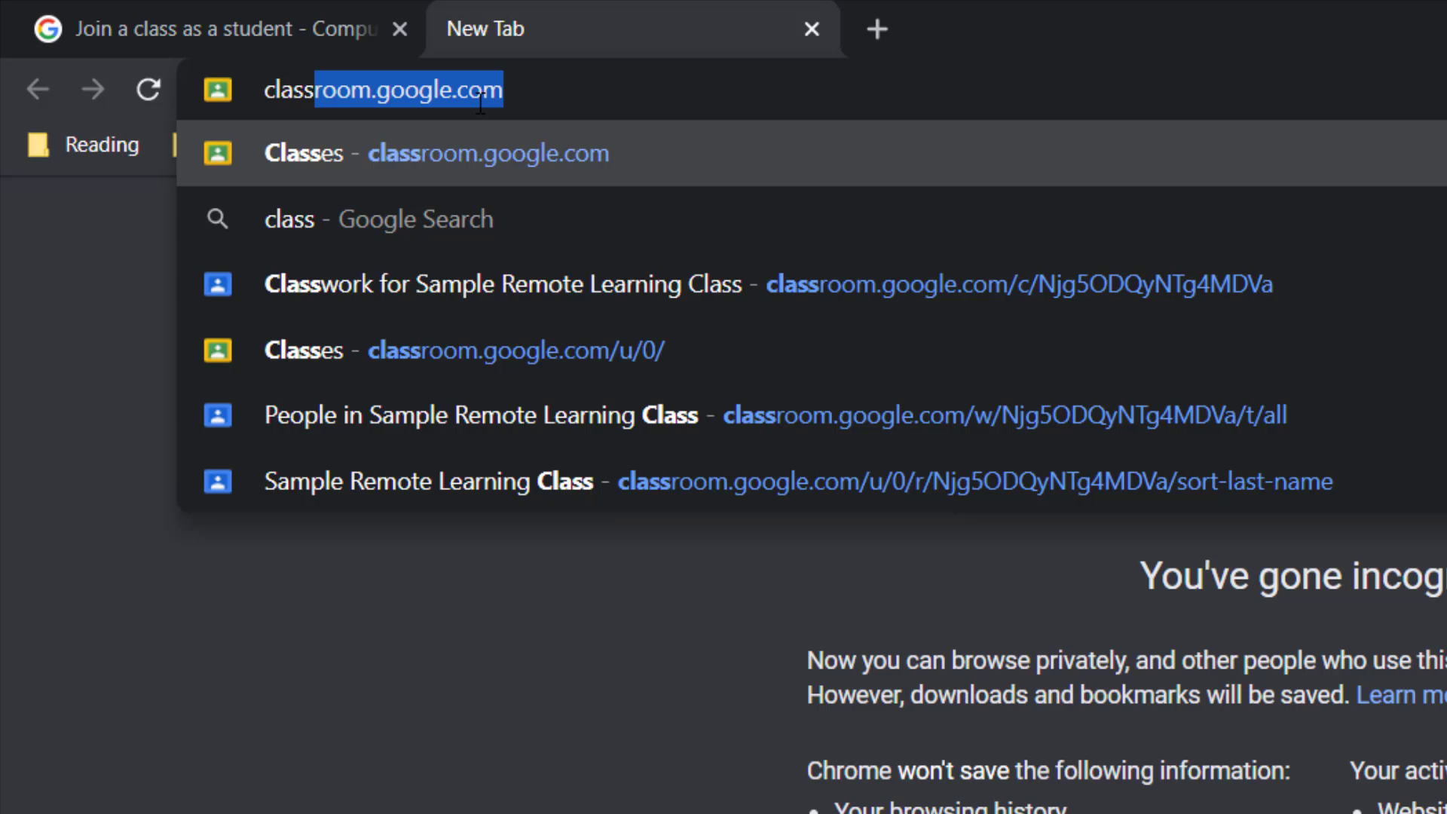
text(roo)
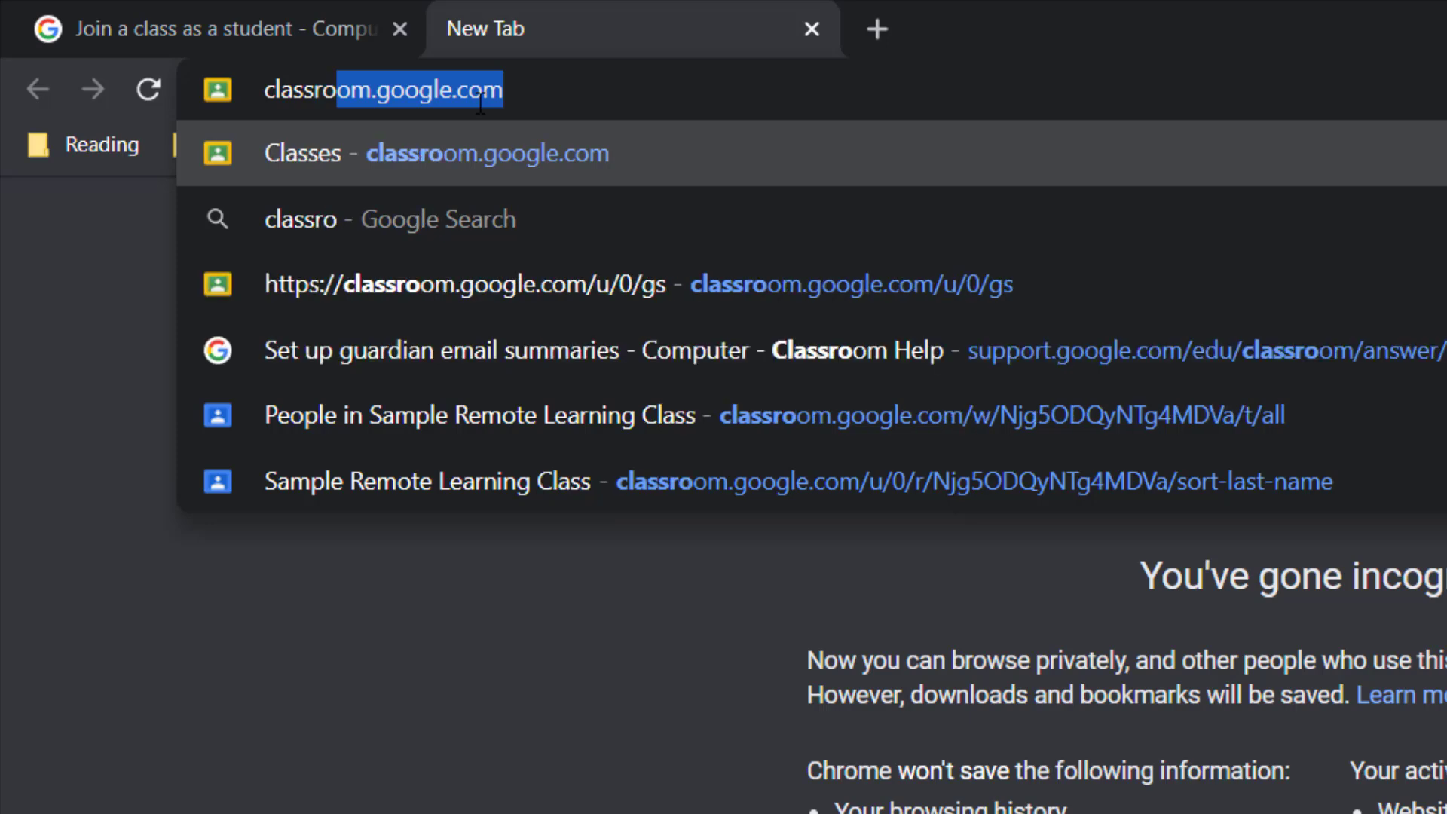
click(513, 92)
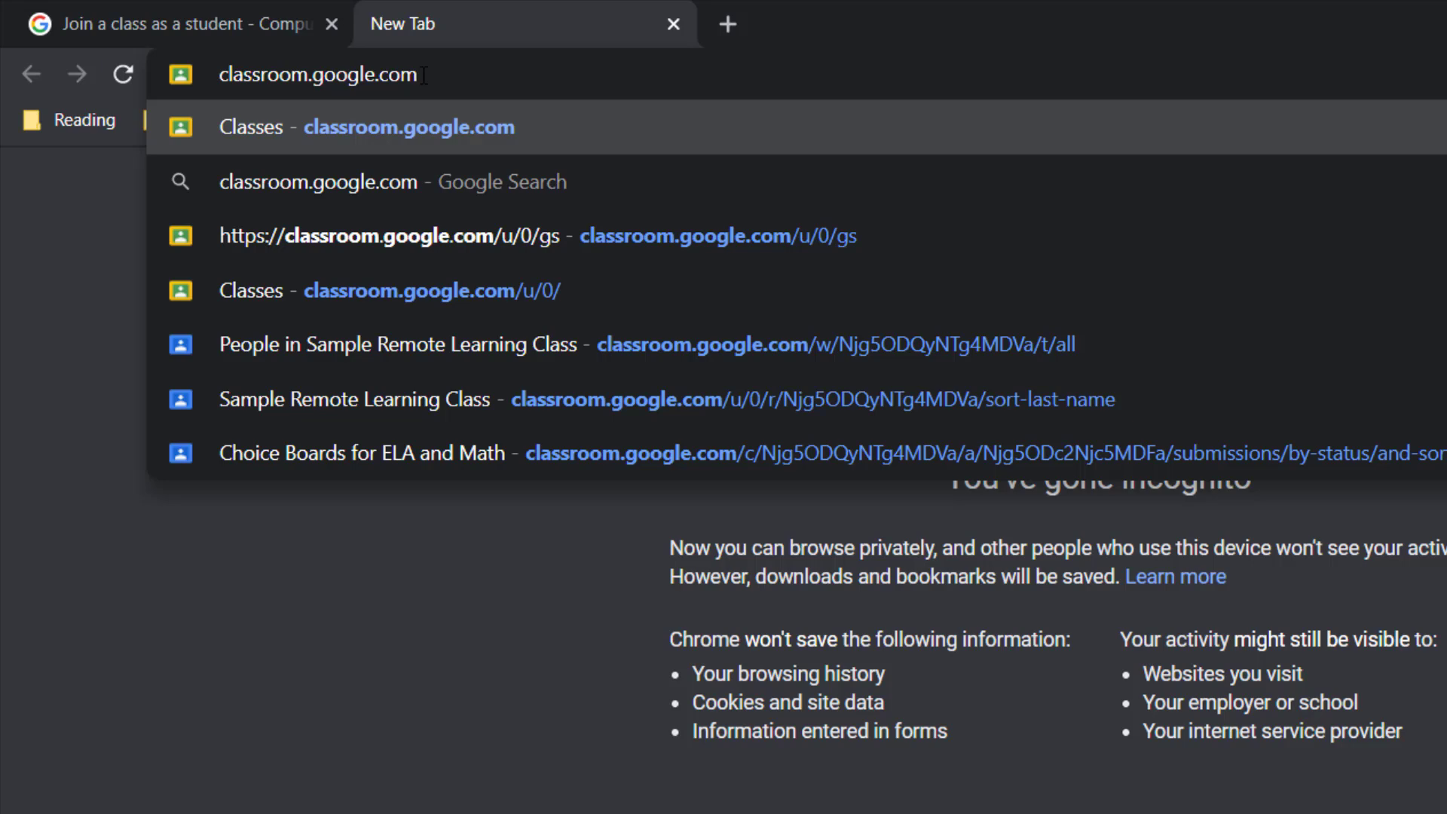
key(Return)
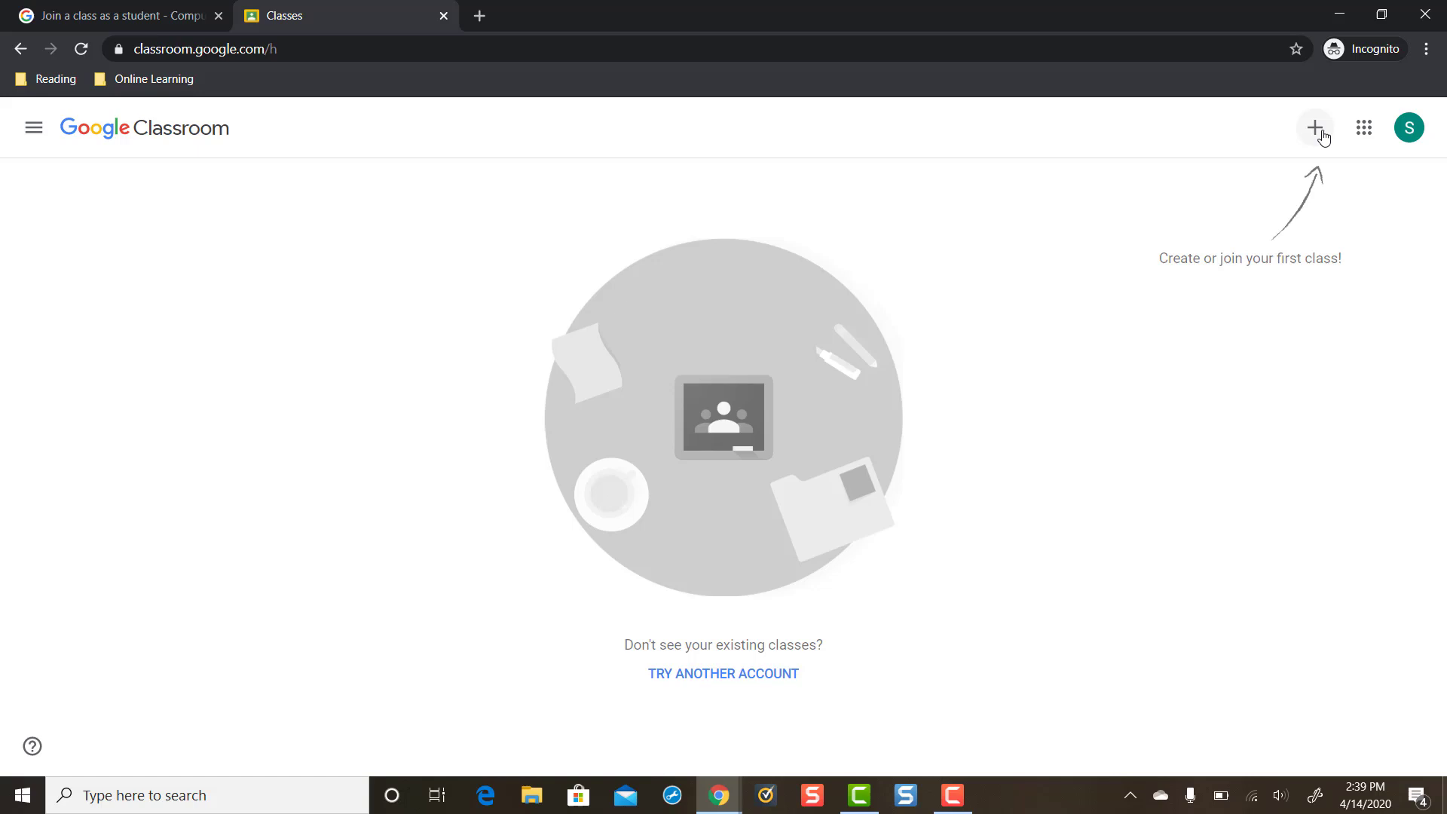
Step: Copy the class code from the teacher's window and return to the student's Classroom window
mouse_move(727, 798)
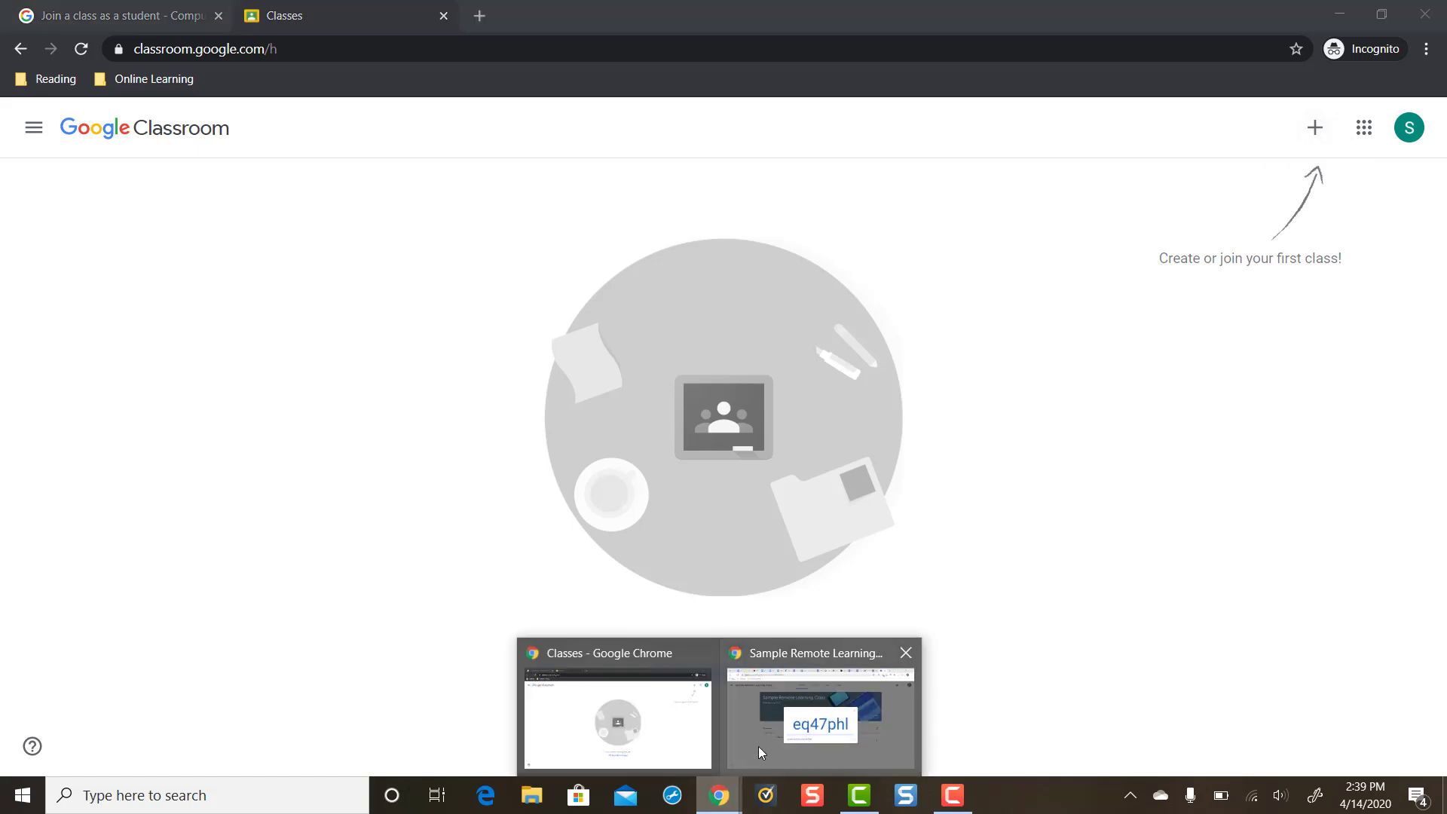
click(760, 745)
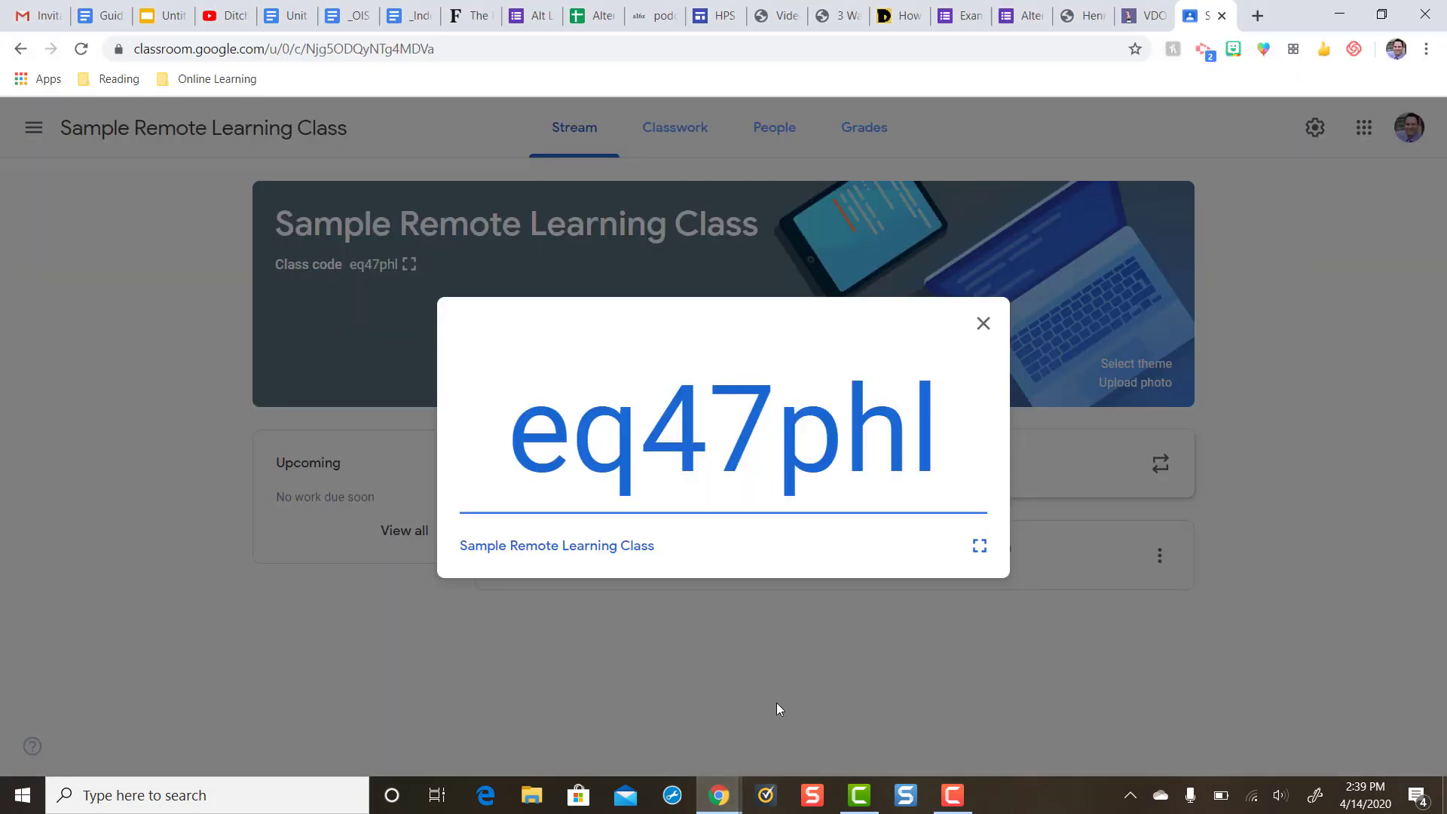
drag(514, 431, 939, 433)
right_click(894, 435)
click(930, 449)
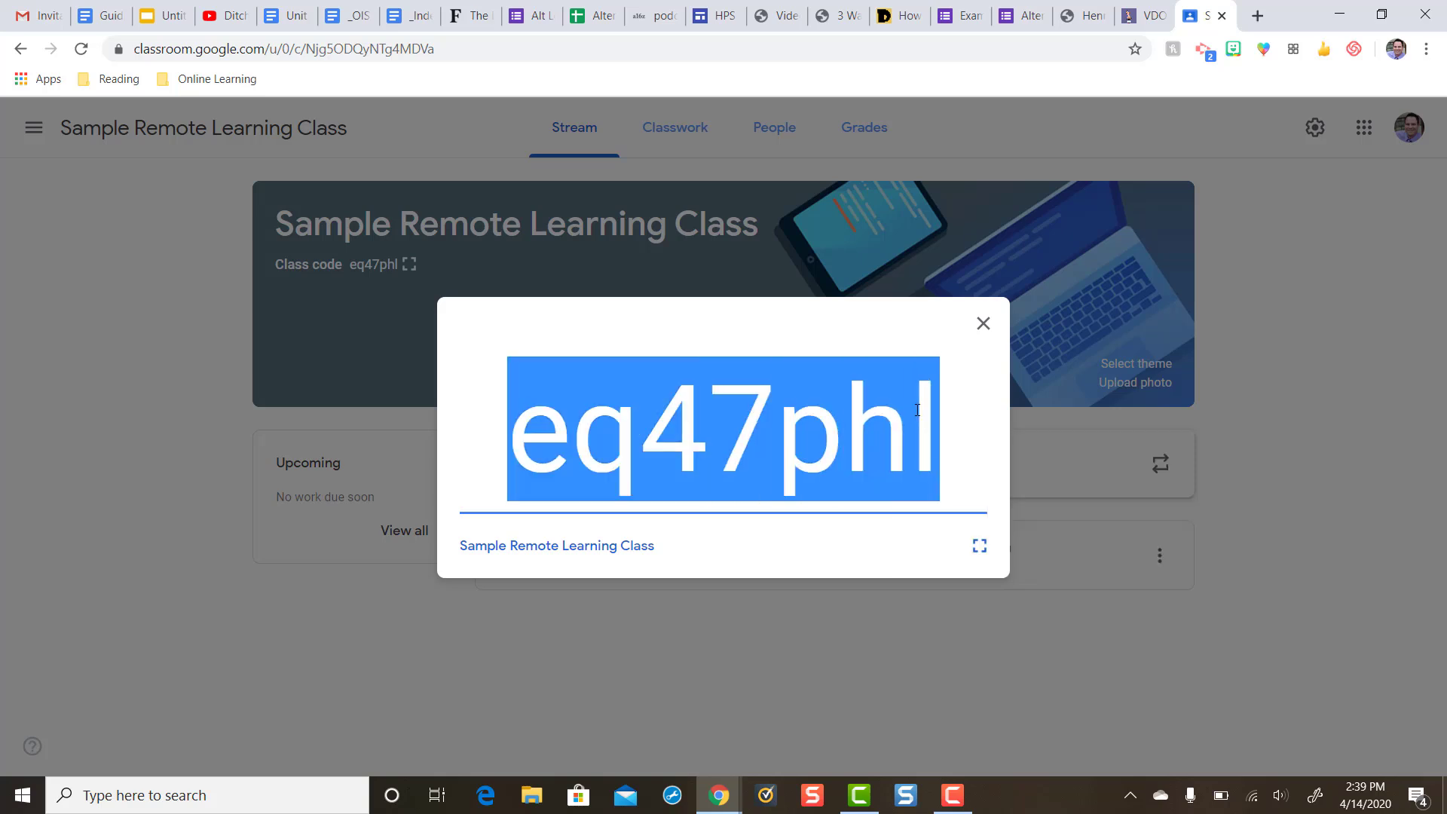
click(927, 448)
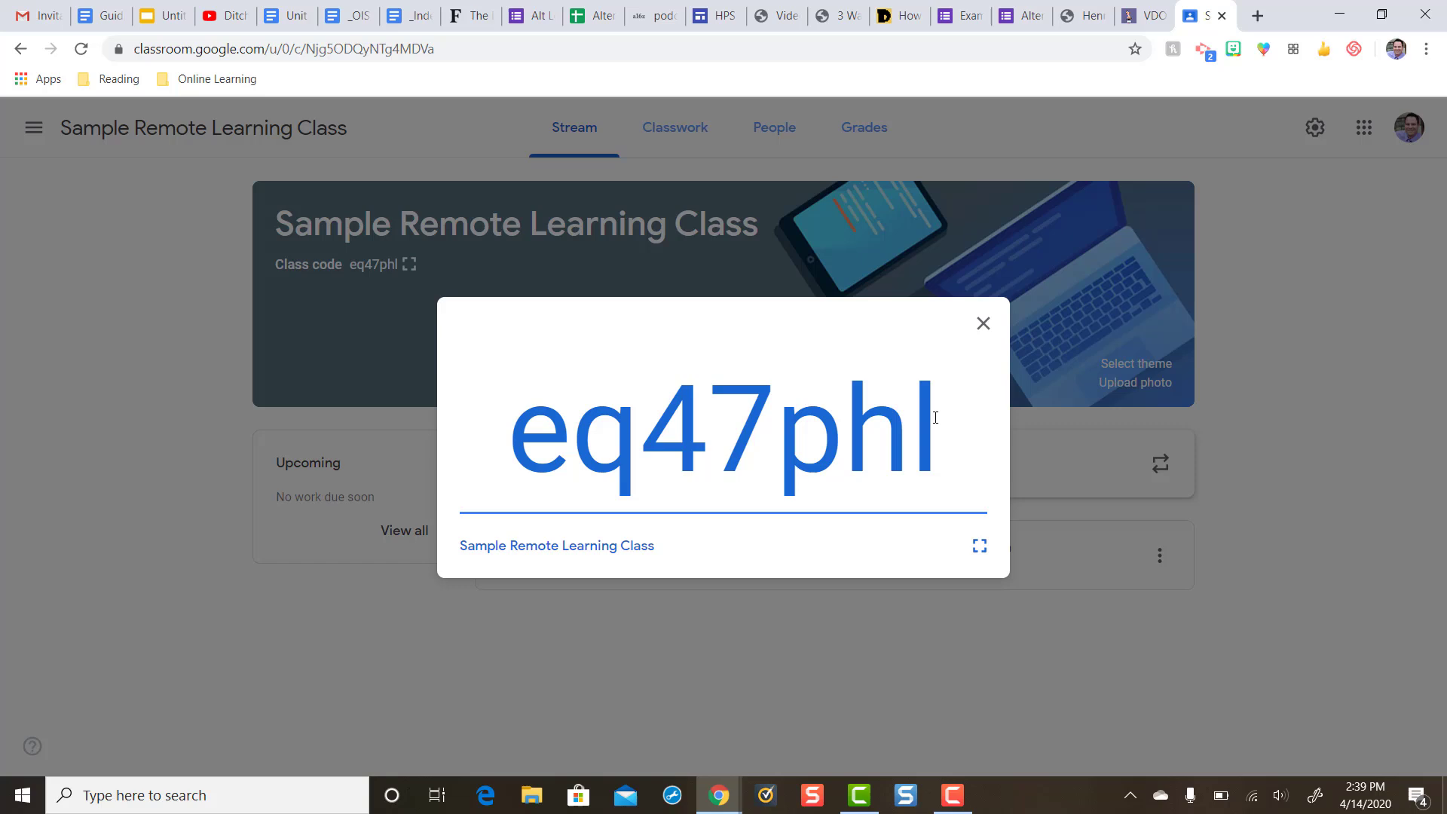
click(719, 802)
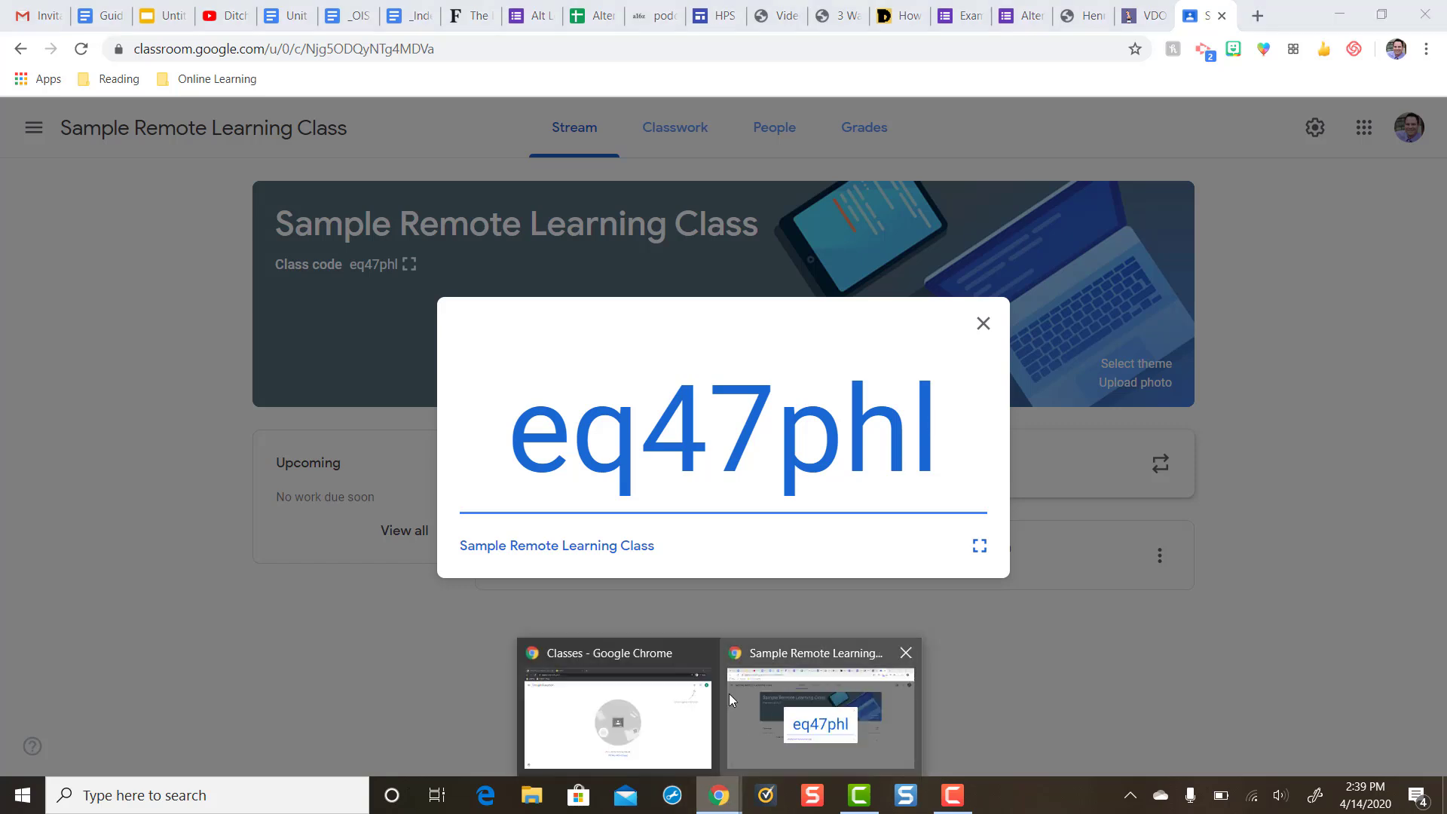
click(681, 698)
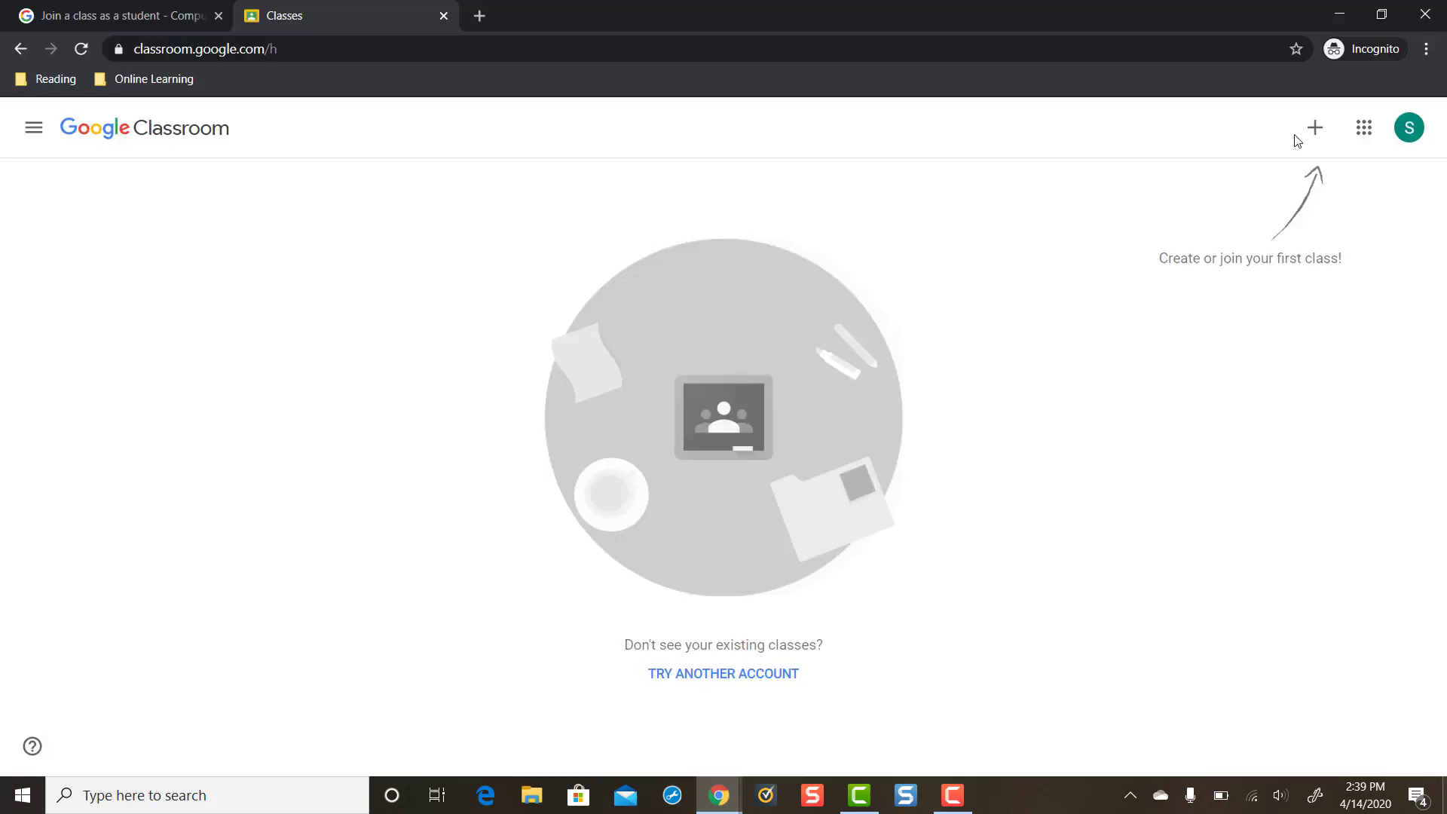
Step: Open the Join class form, paste the copied class code and submit it
click(1315, 132)
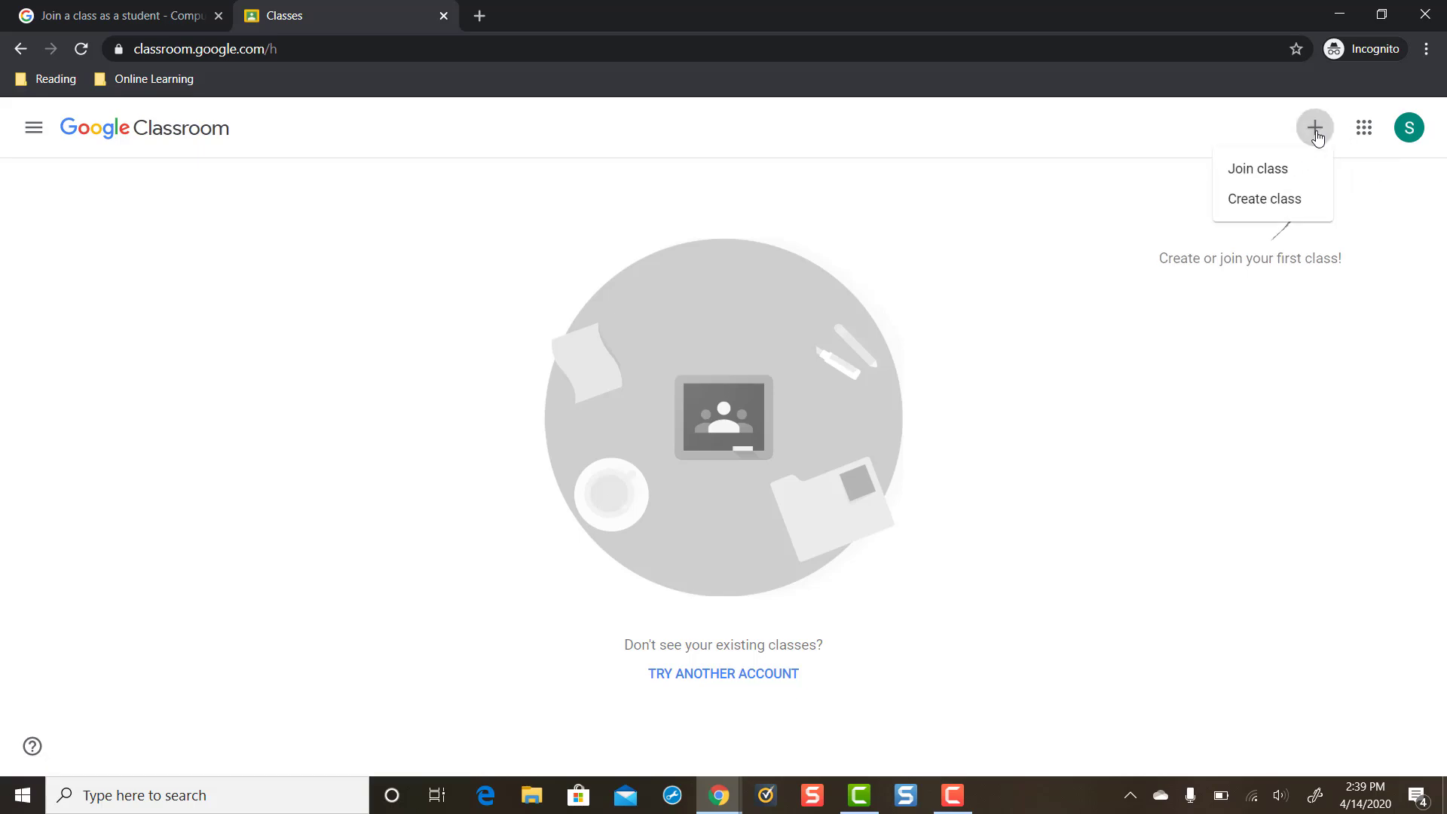
click(1270, 173)
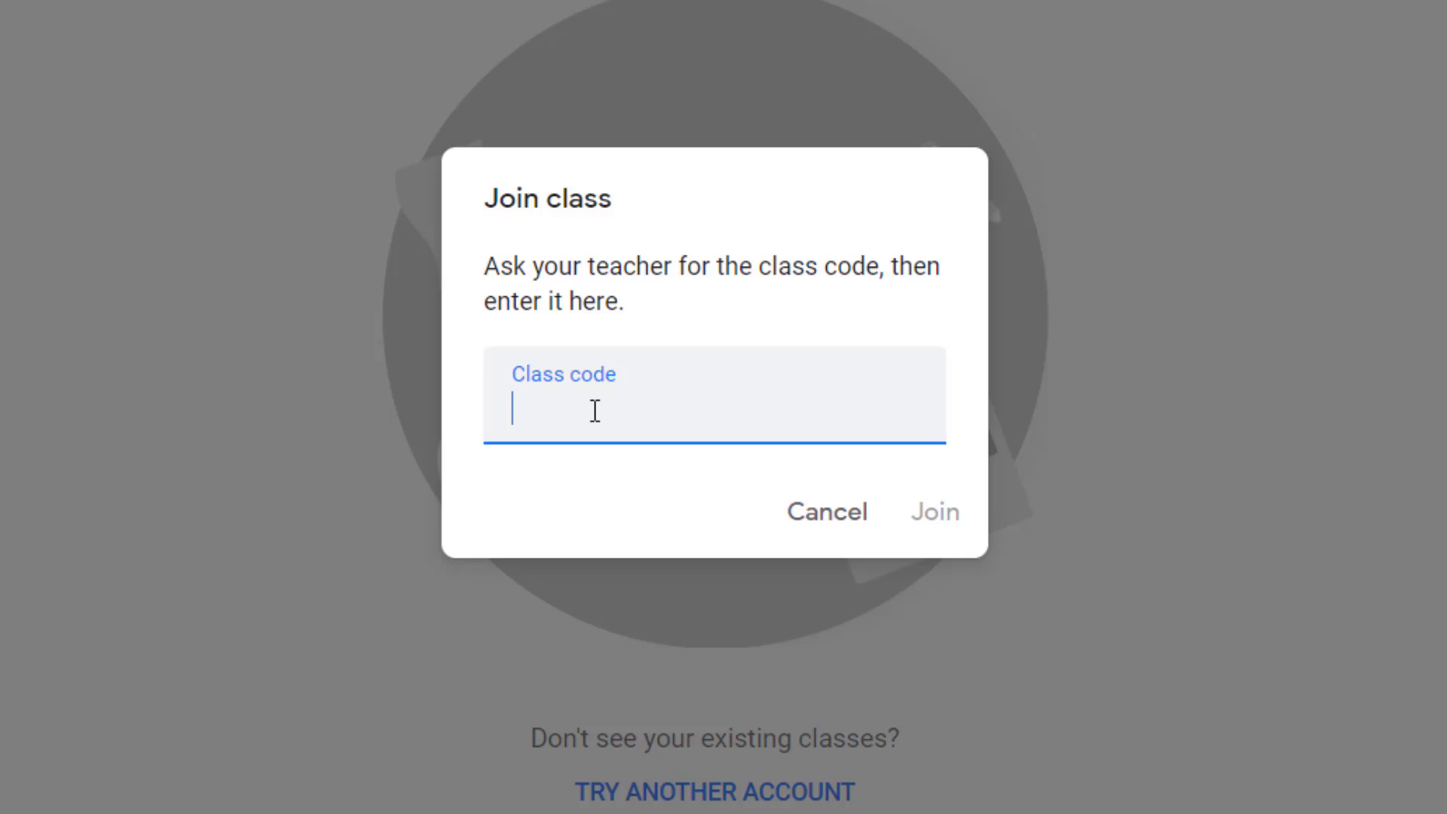
key(ctrl+v)
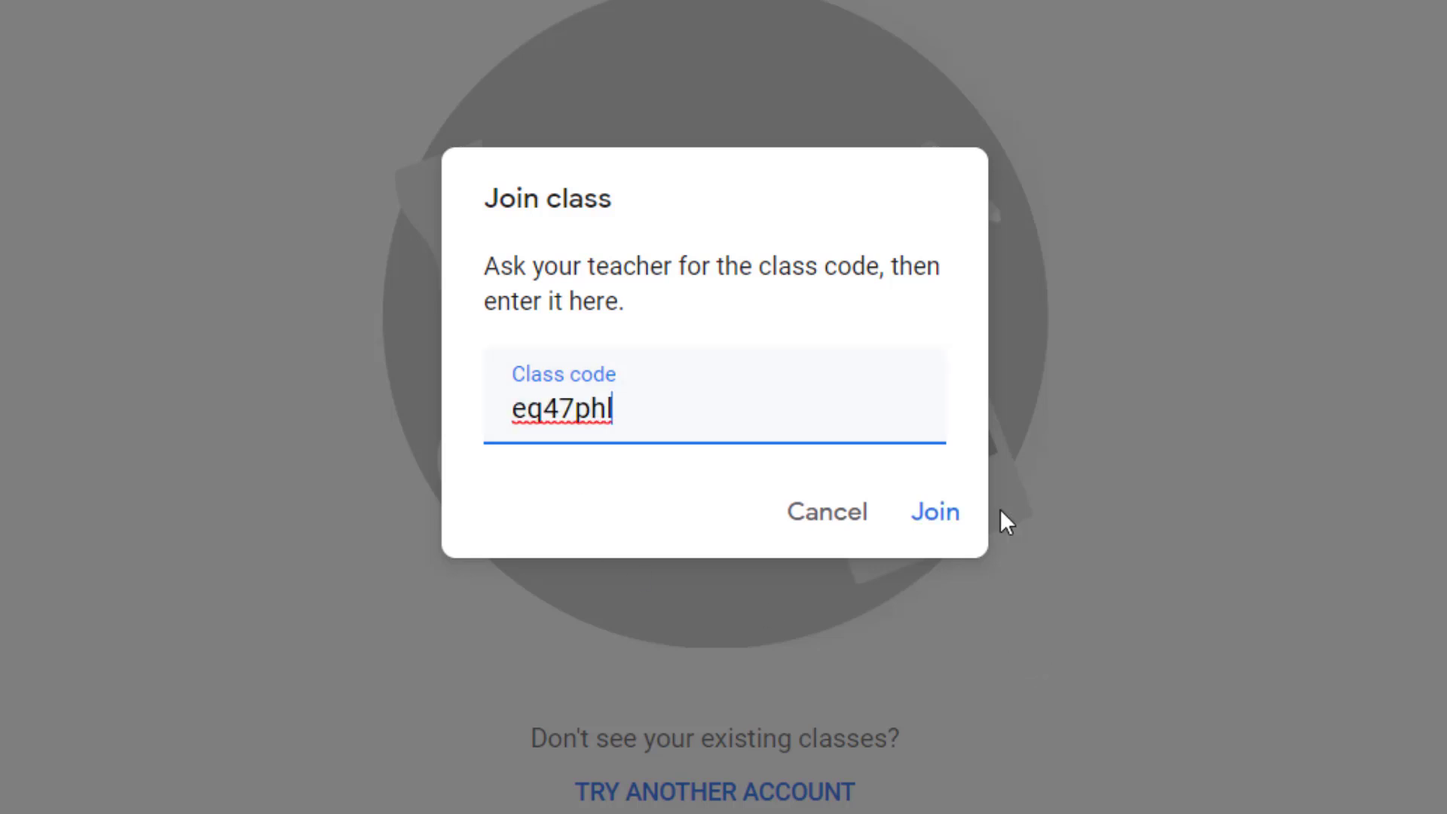
click(932, 521)
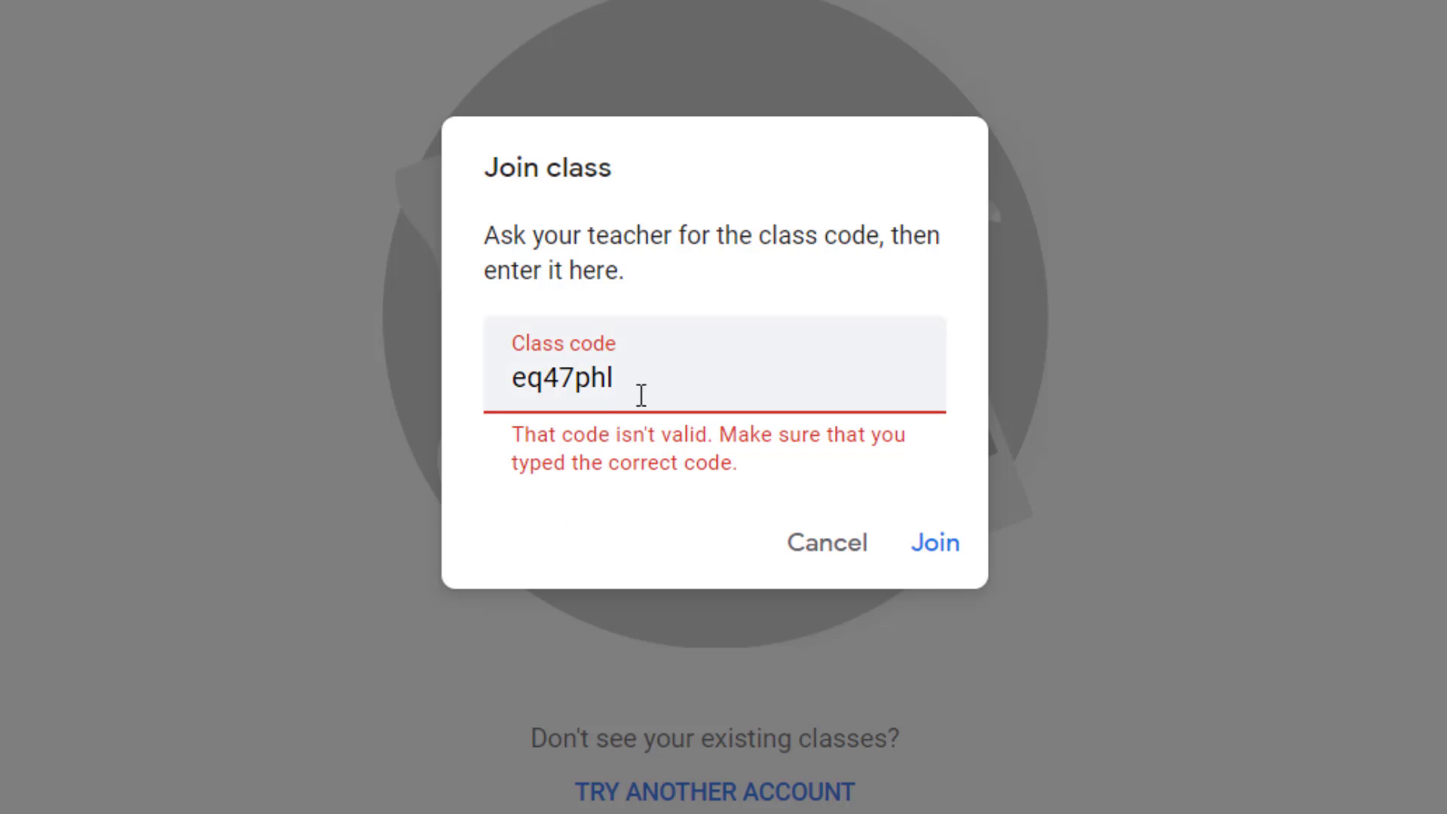
drag(643, 398, 106, 375)
key(ctrl+c)
key(BackSpace)
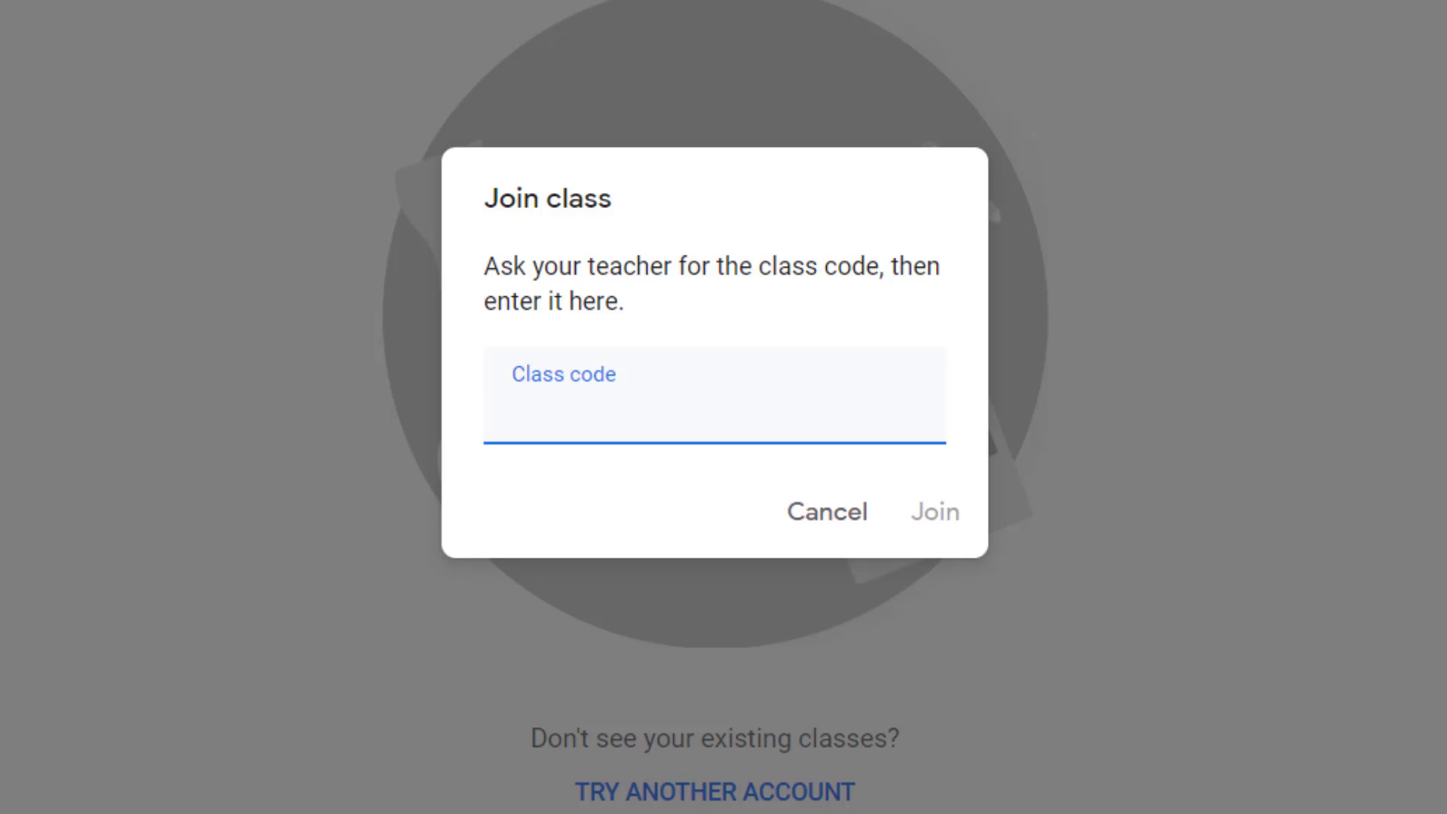
click(708, 811)
click(896, 753)
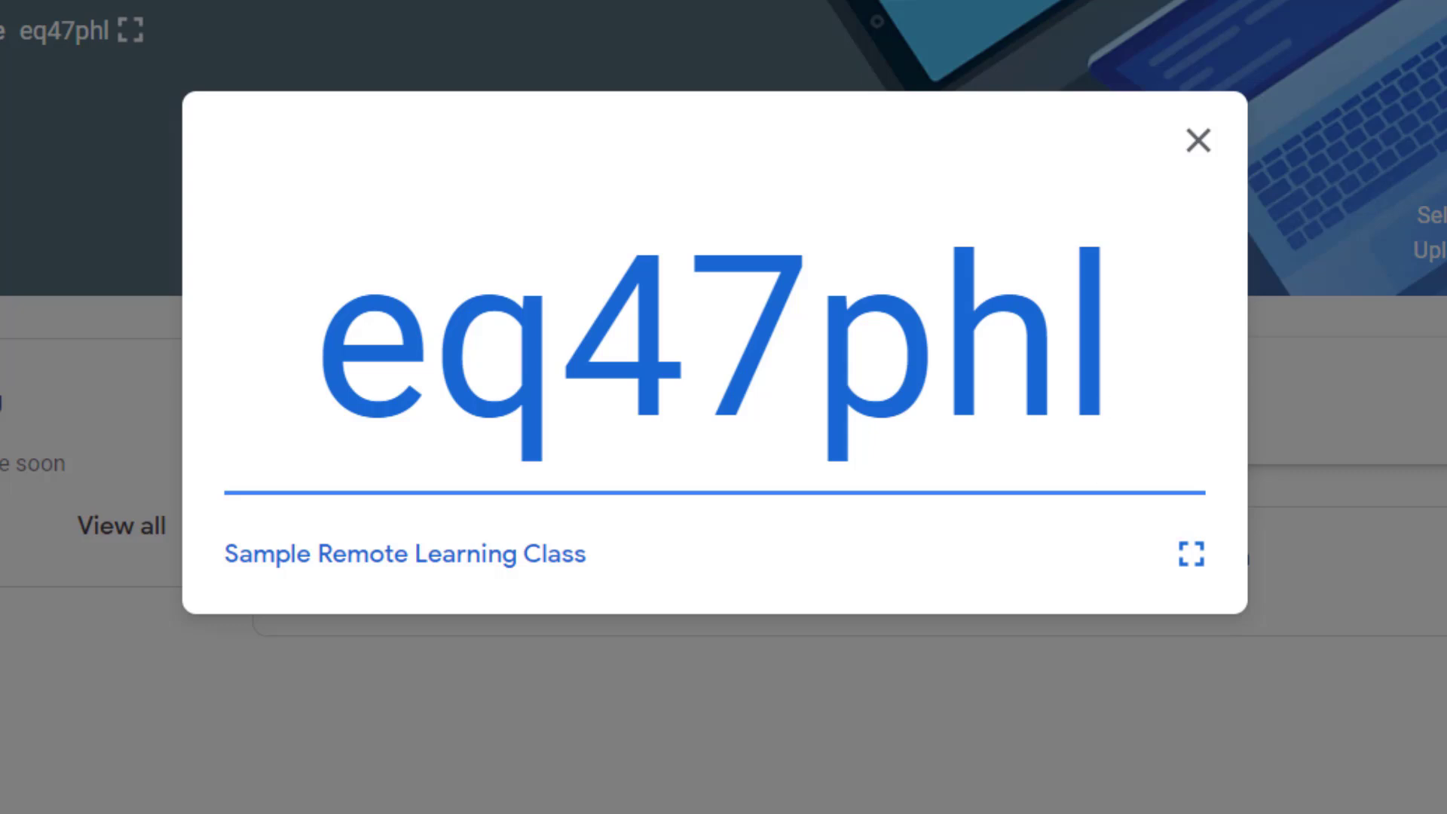
click(500, 750)
click(653, 437)
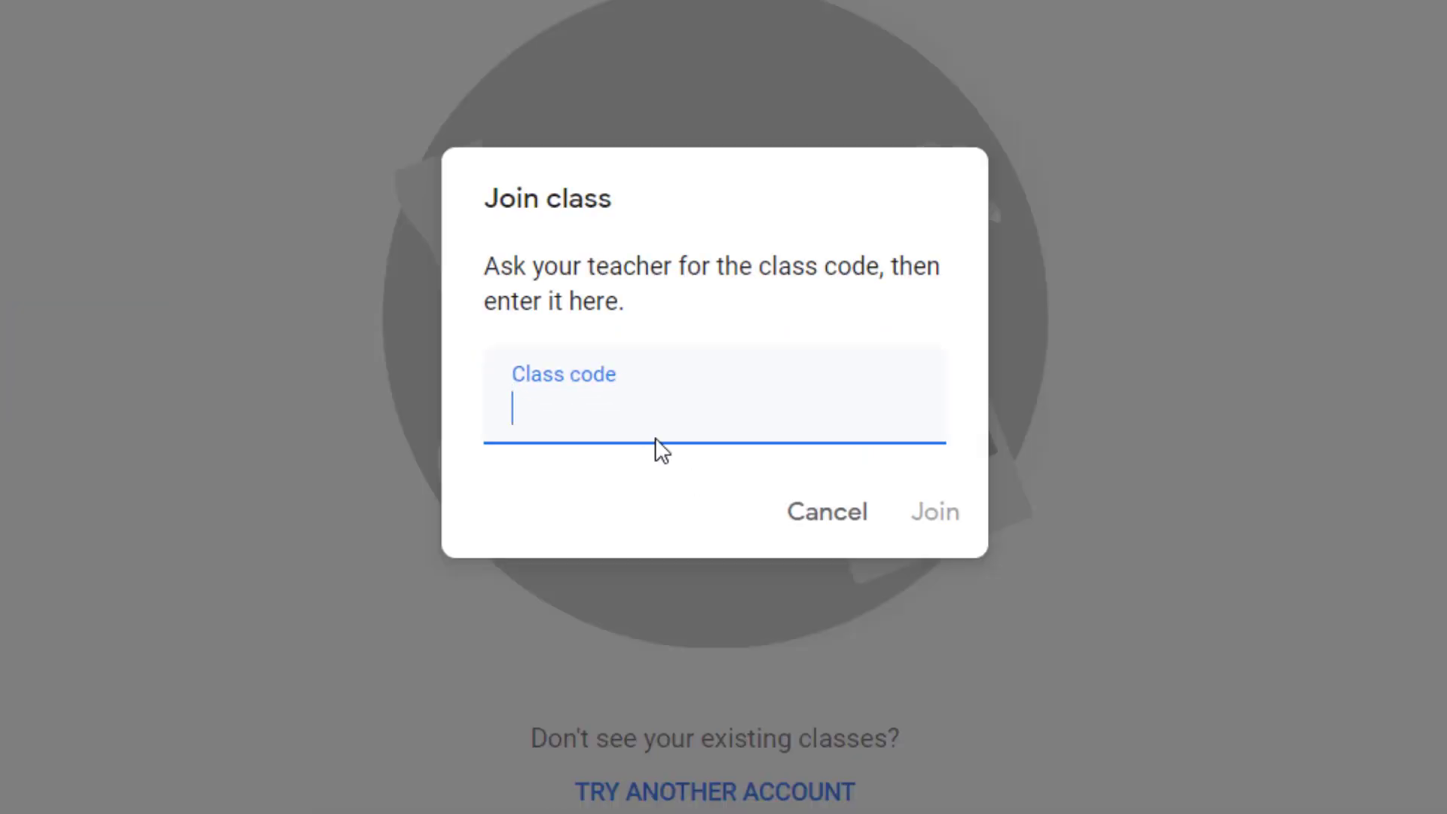
key(ctrl+v)
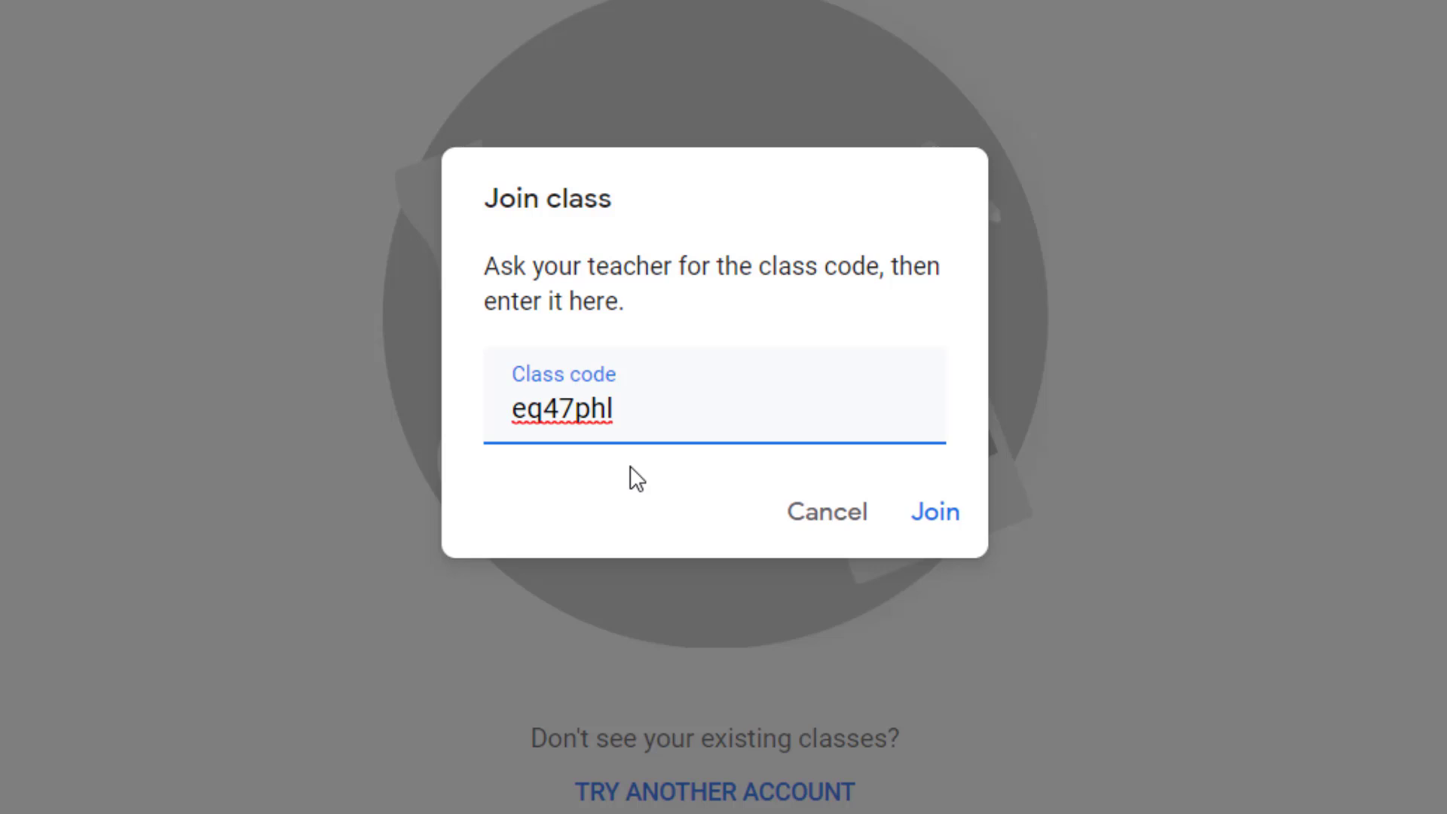
click(936, 511)
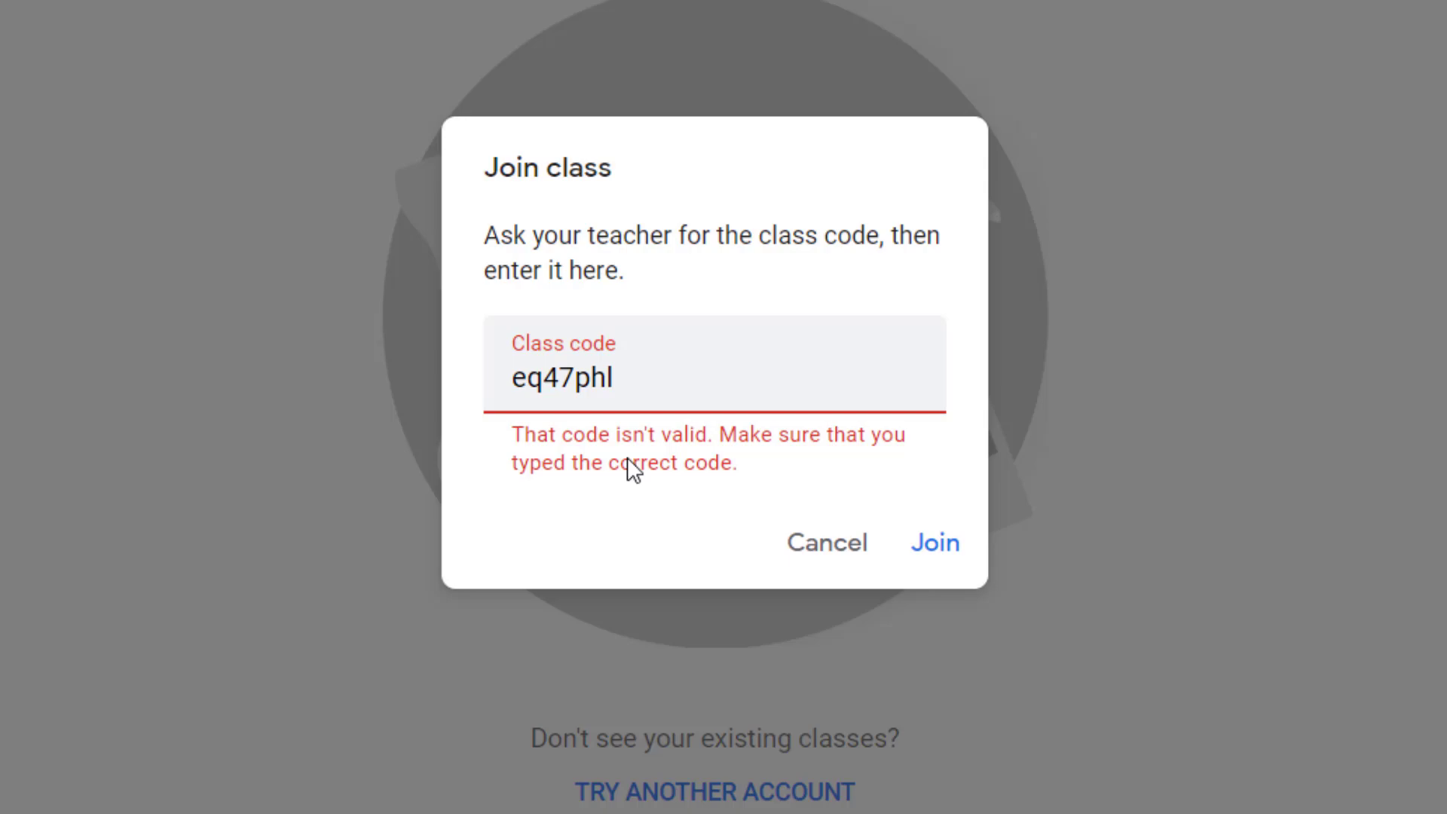
Step: Cancel the Join class dialog without joining
click(822, 549)
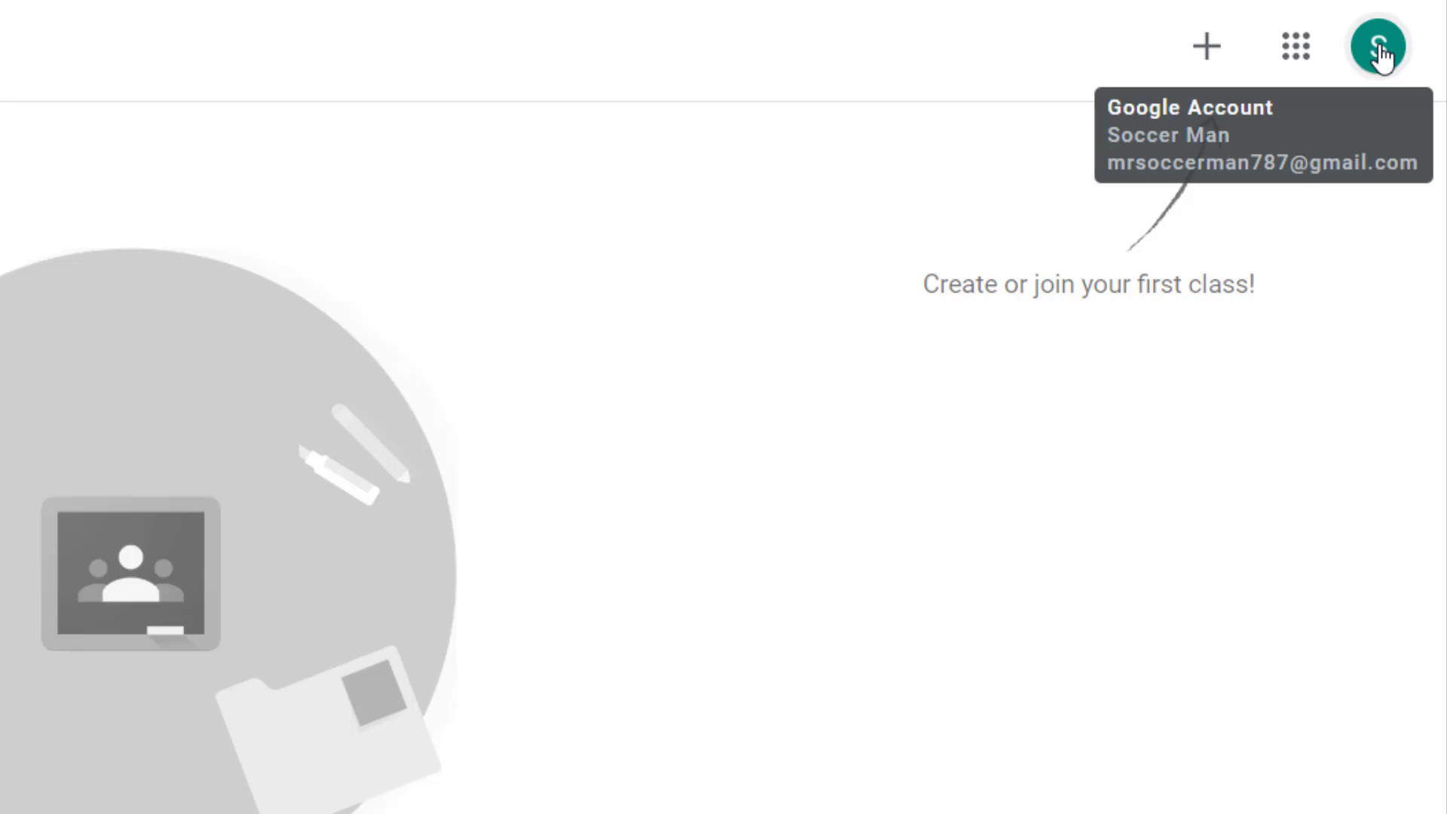
Step: Sign out from the account menu and open a fresh private tab with Ctrl+T
click(1380, 49)
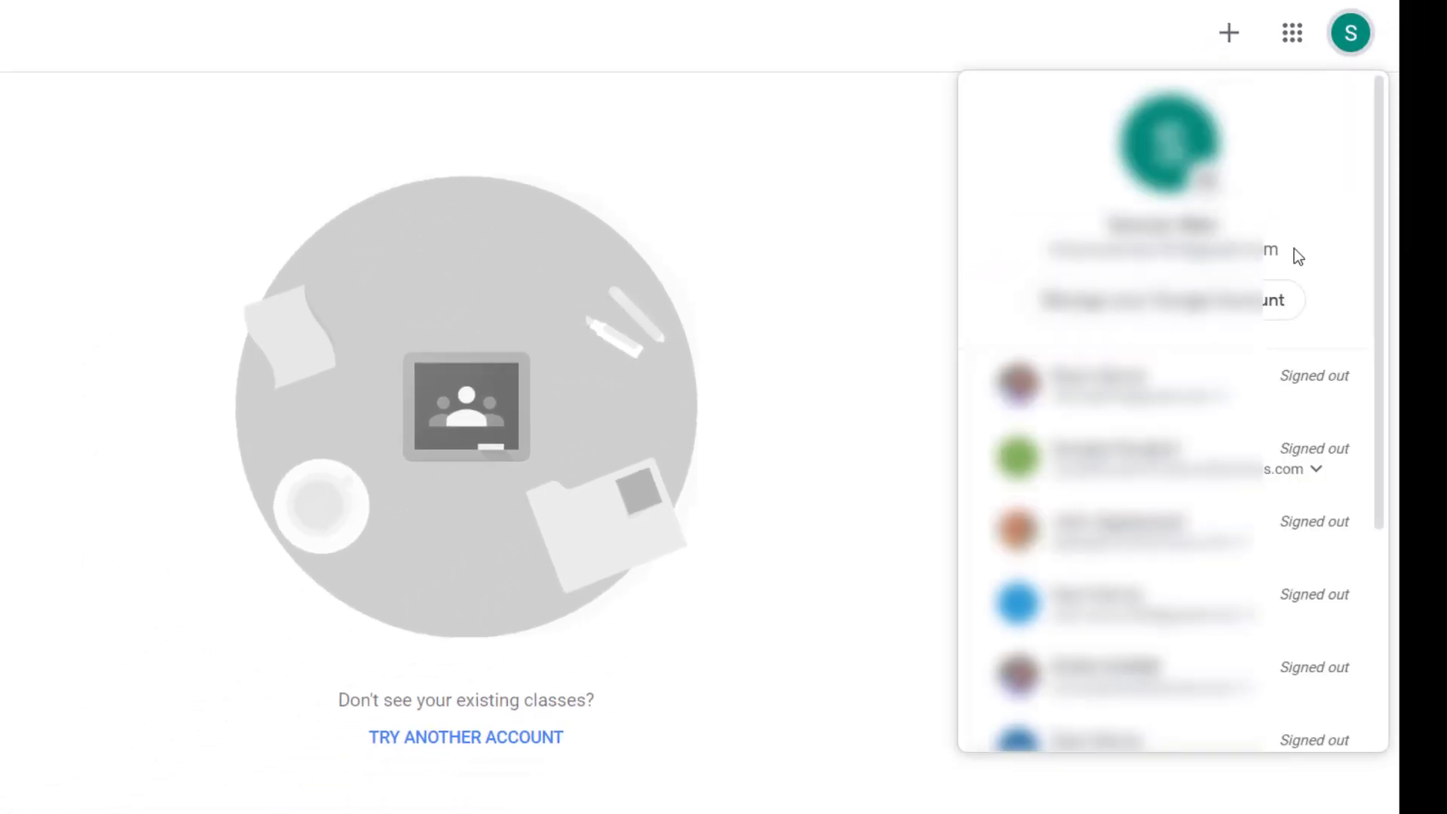
scroll(1295, 251, down, 5)
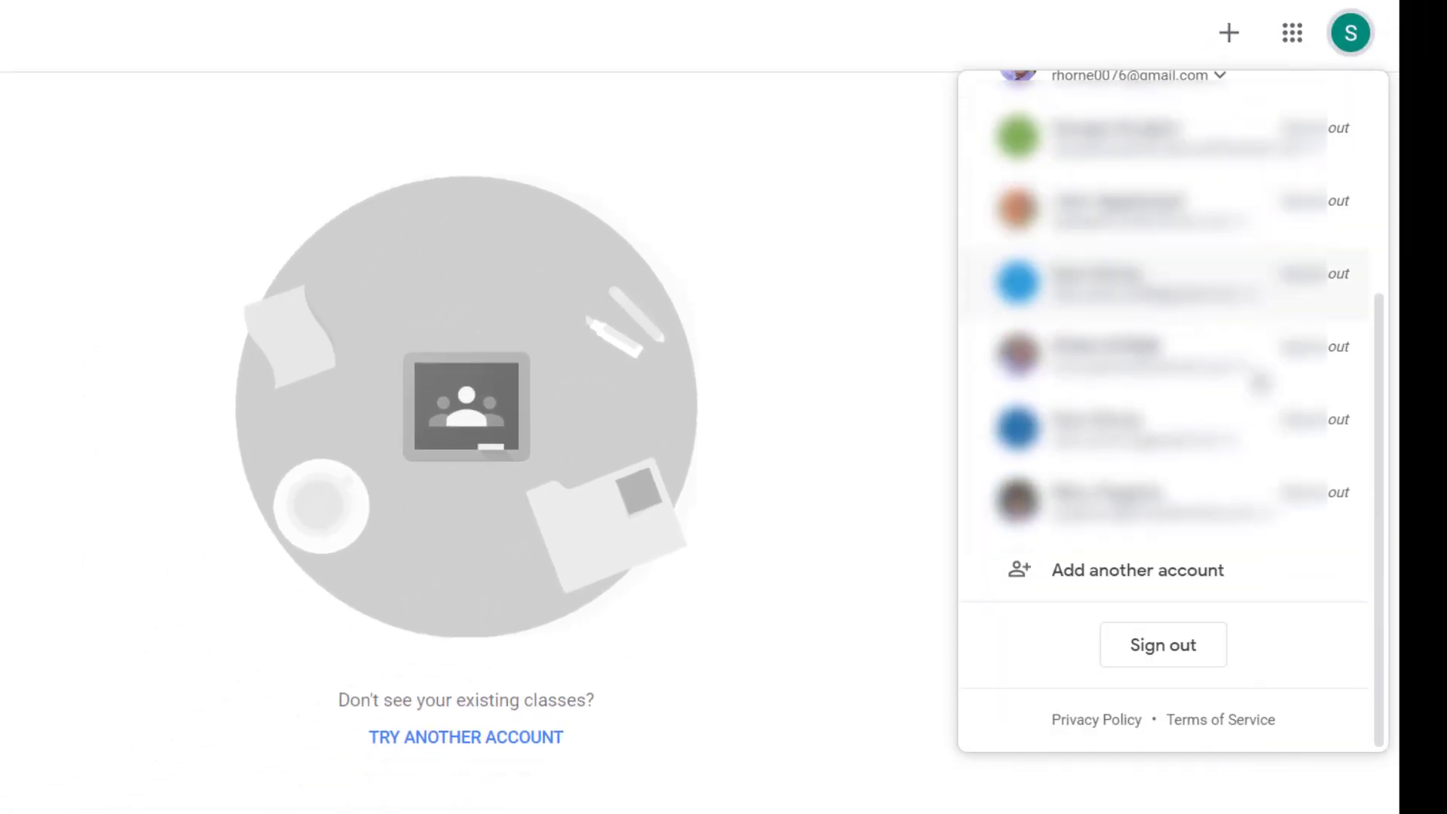
click(1176, 649)
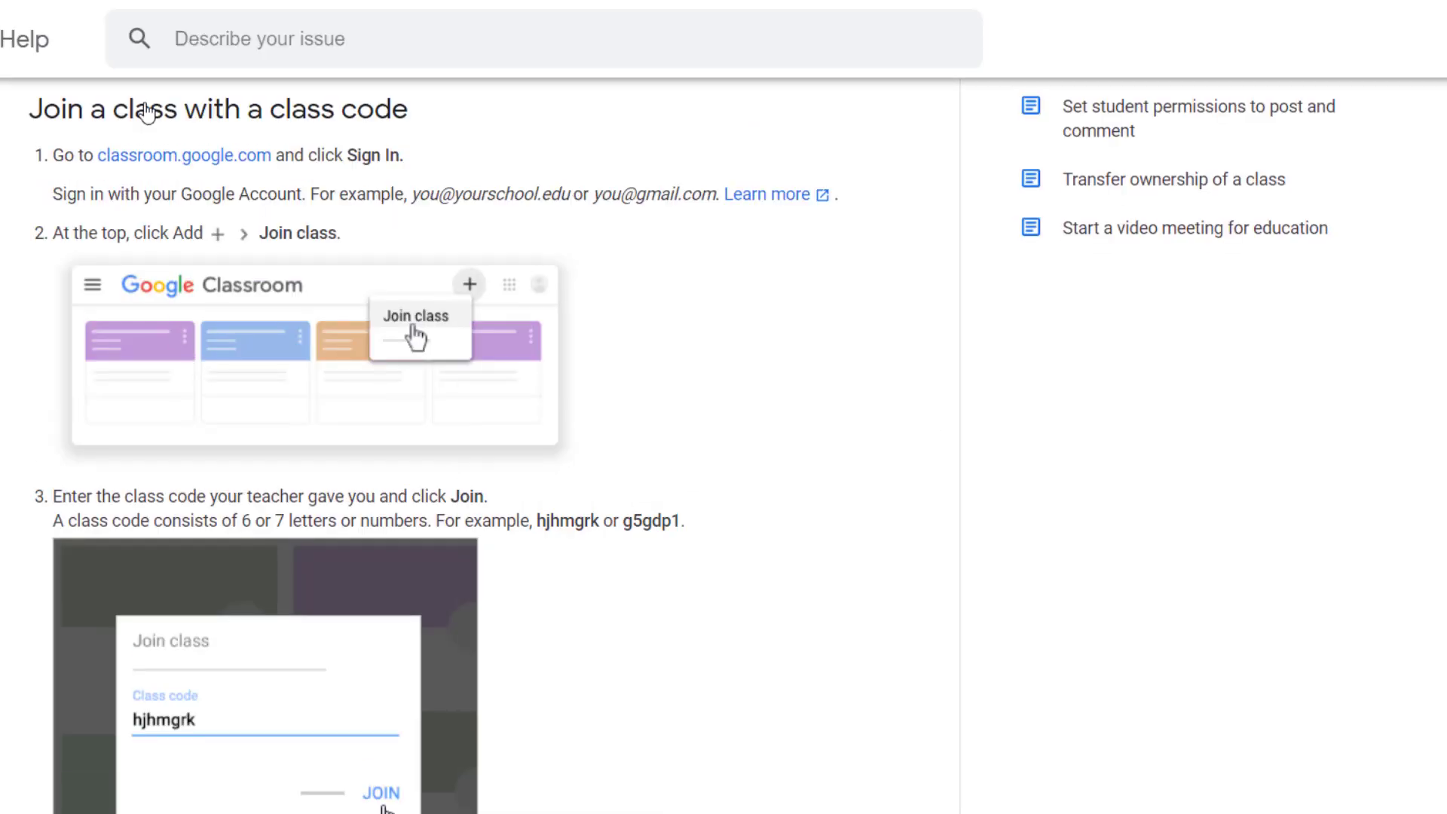
key(ctrl+t)
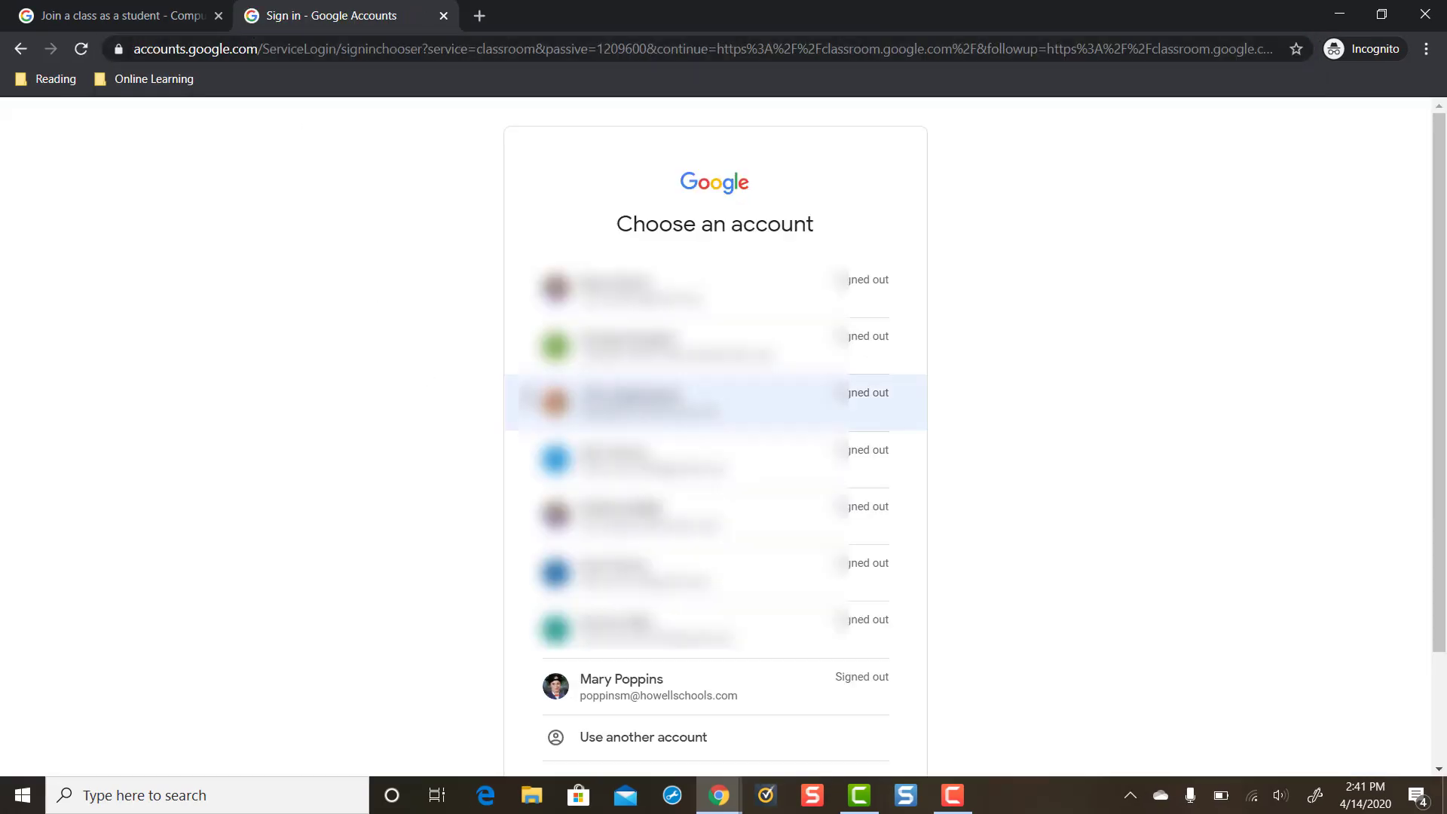
Step: Sign in under Use another account with the student's school email and password
scroll(528, 400, down, 3)
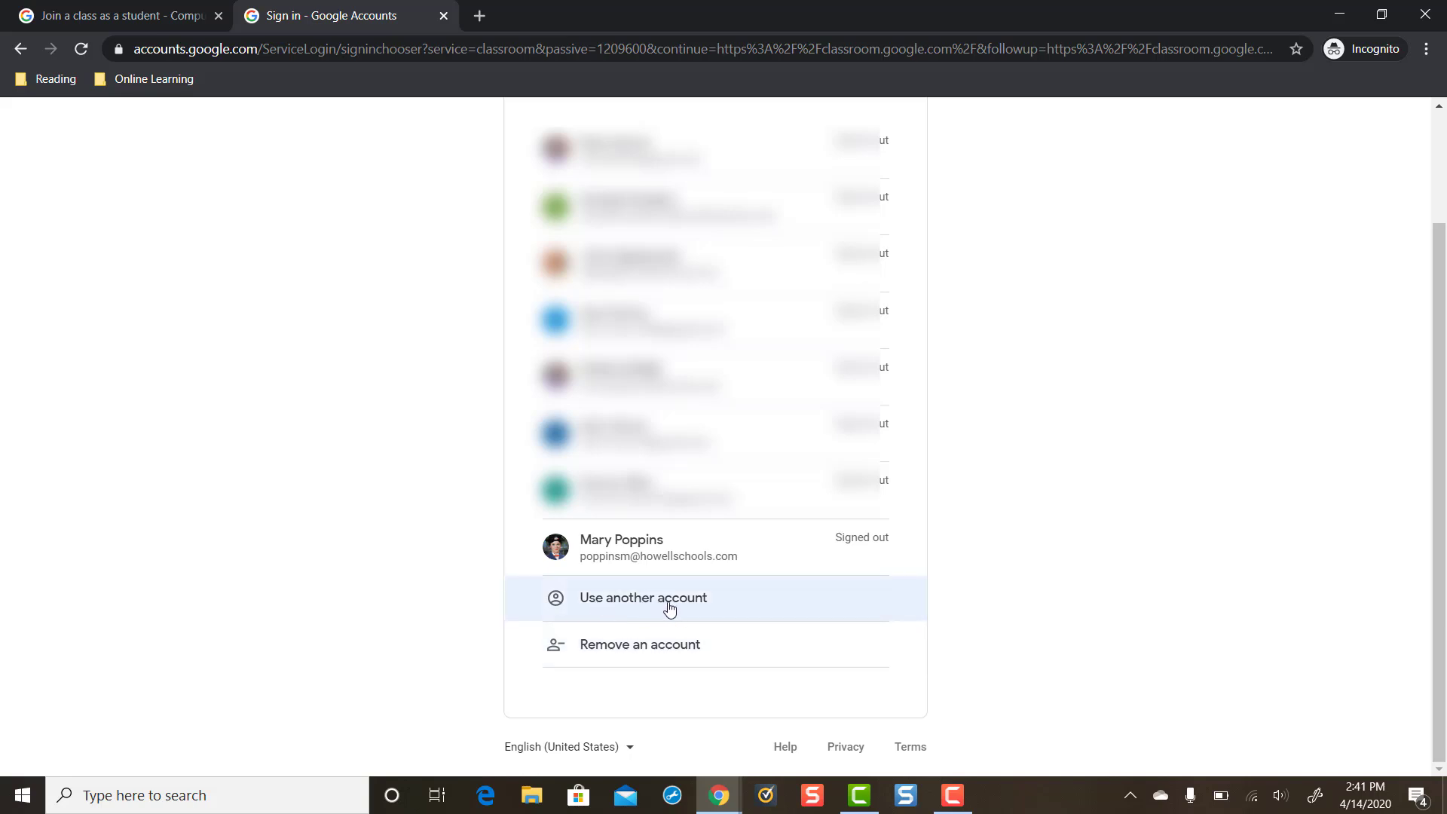
click(692, 612)
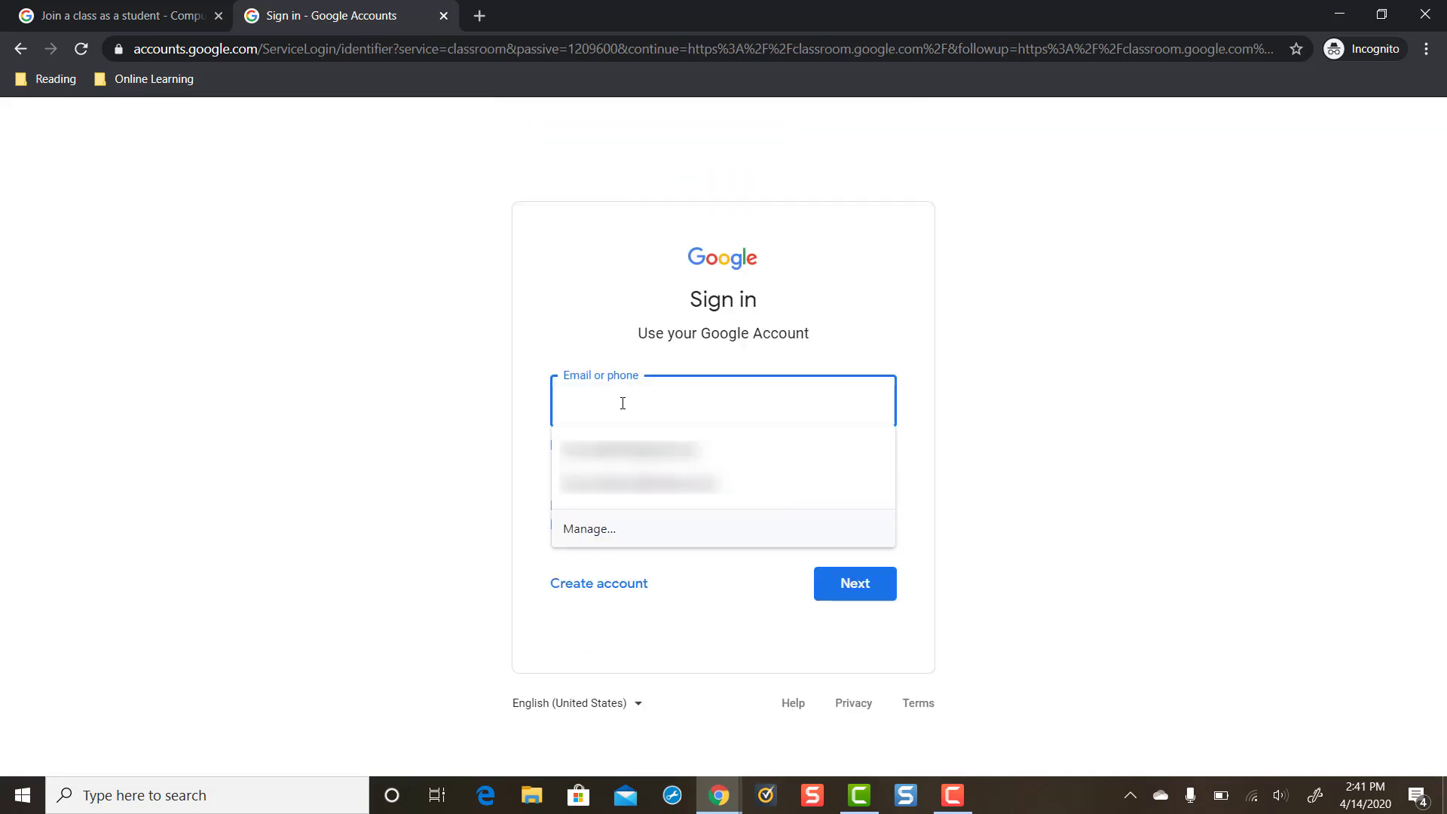
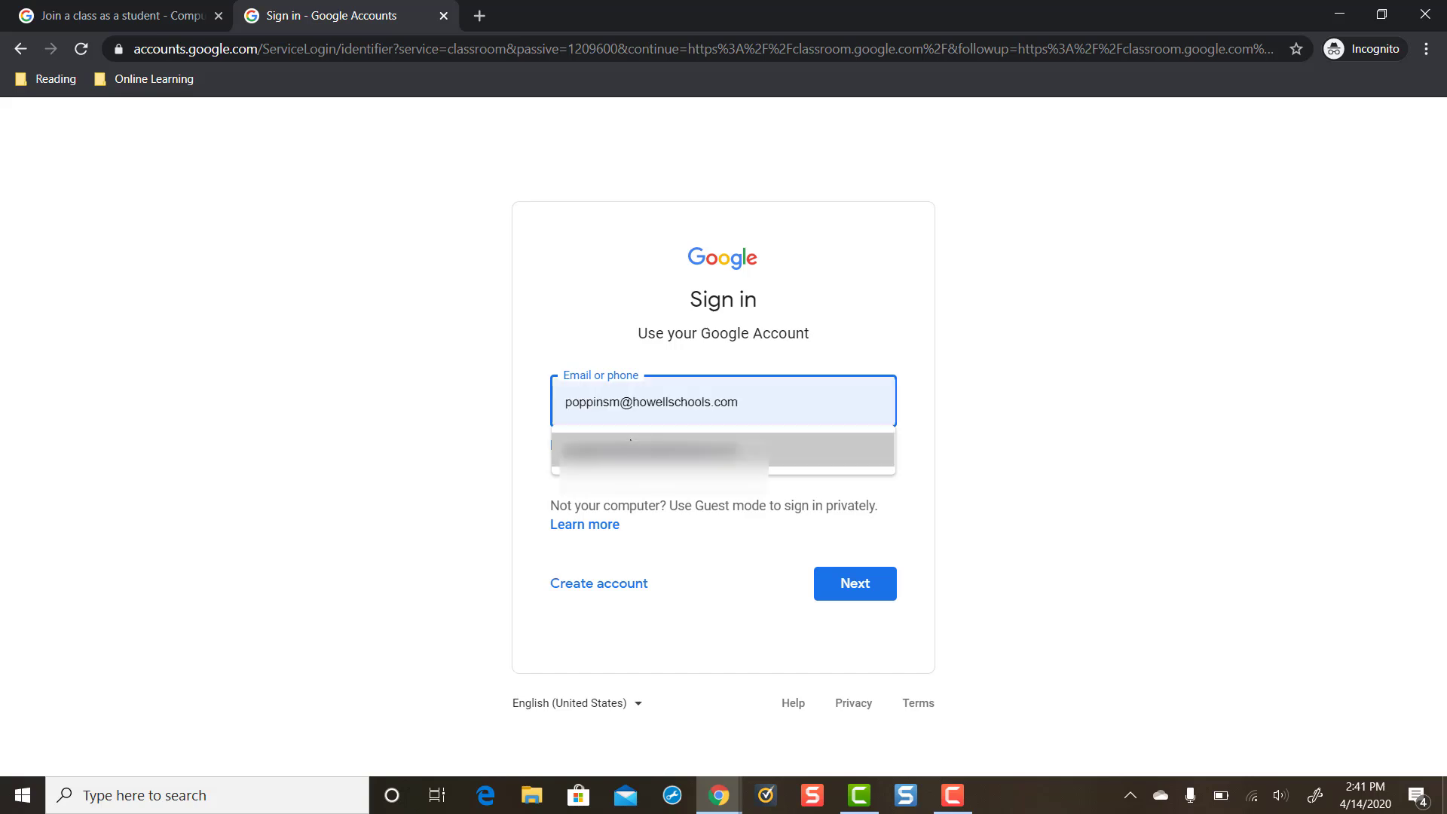
click(631, 441)
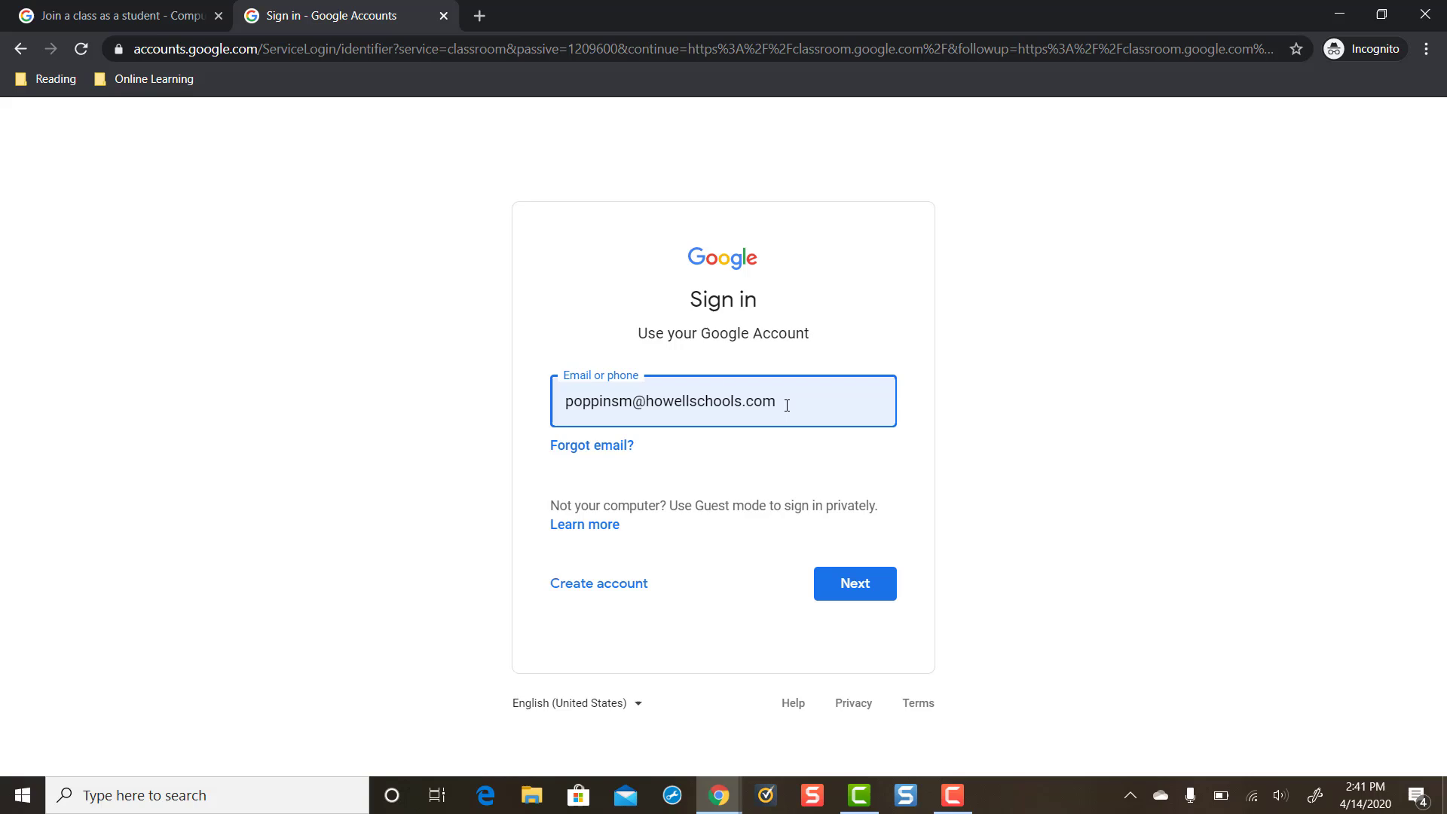
click(869, 585)
text(•)
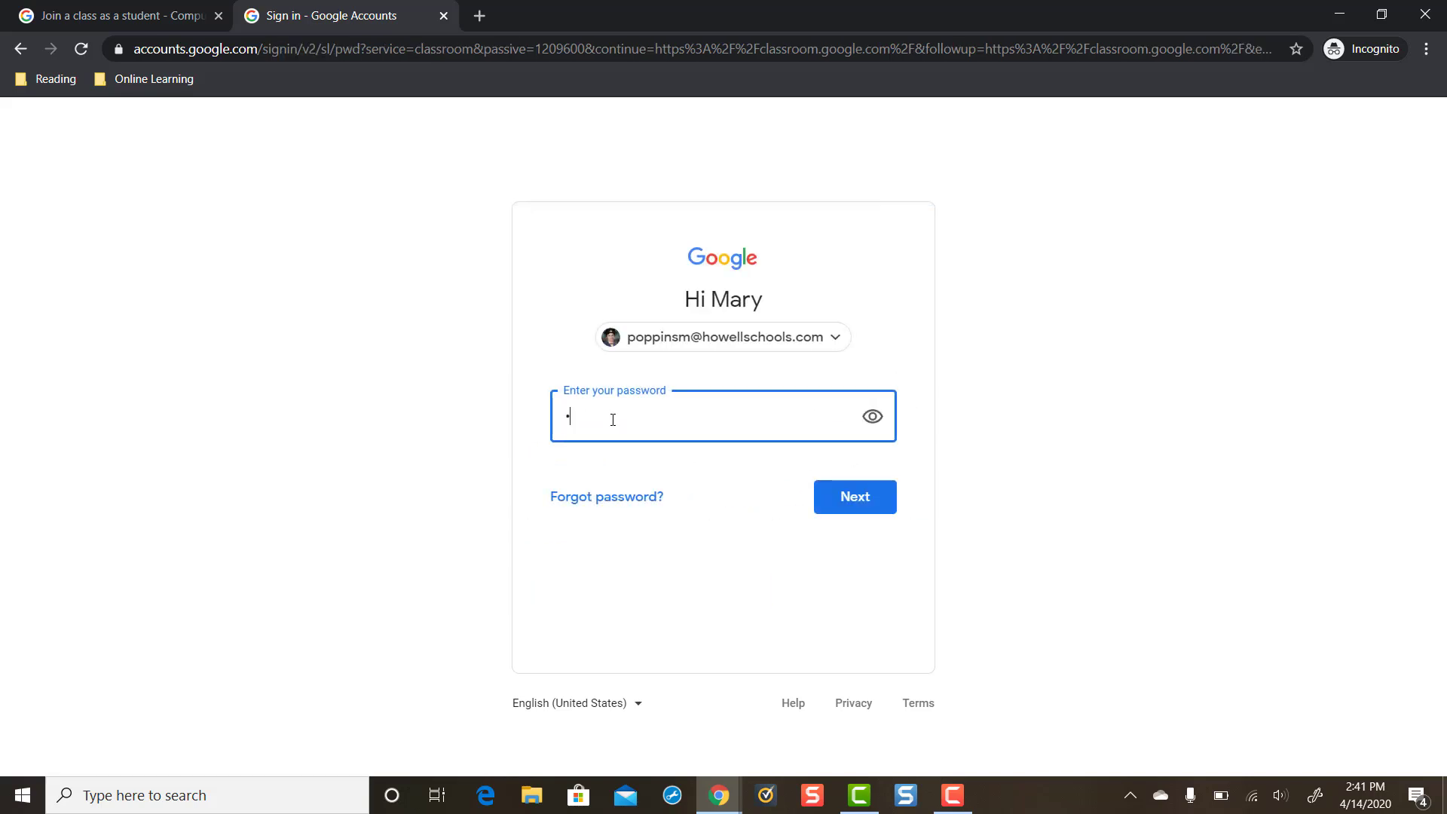
text(••)
text(••)
click(845, 498)
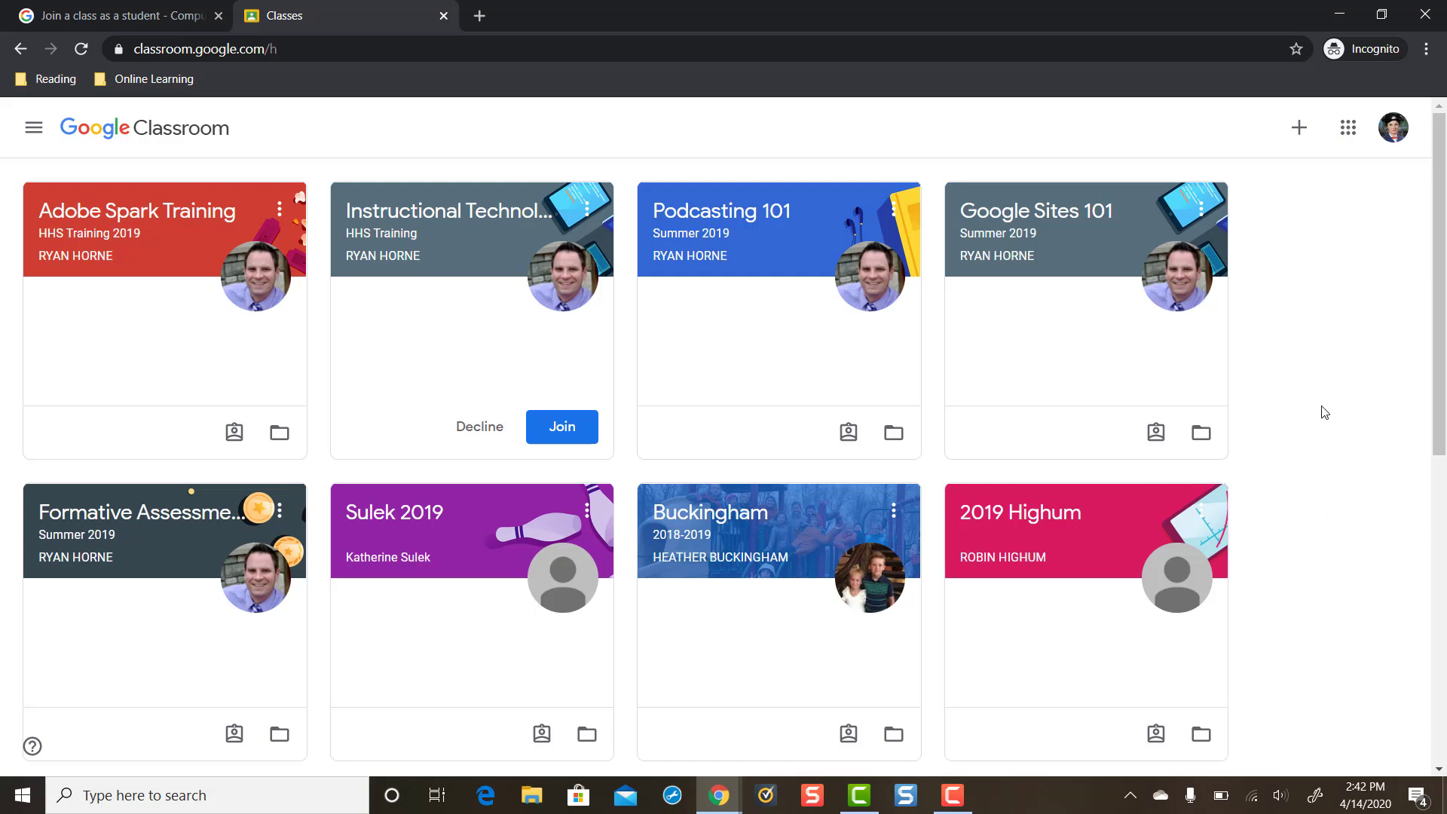
click(1304, 137)
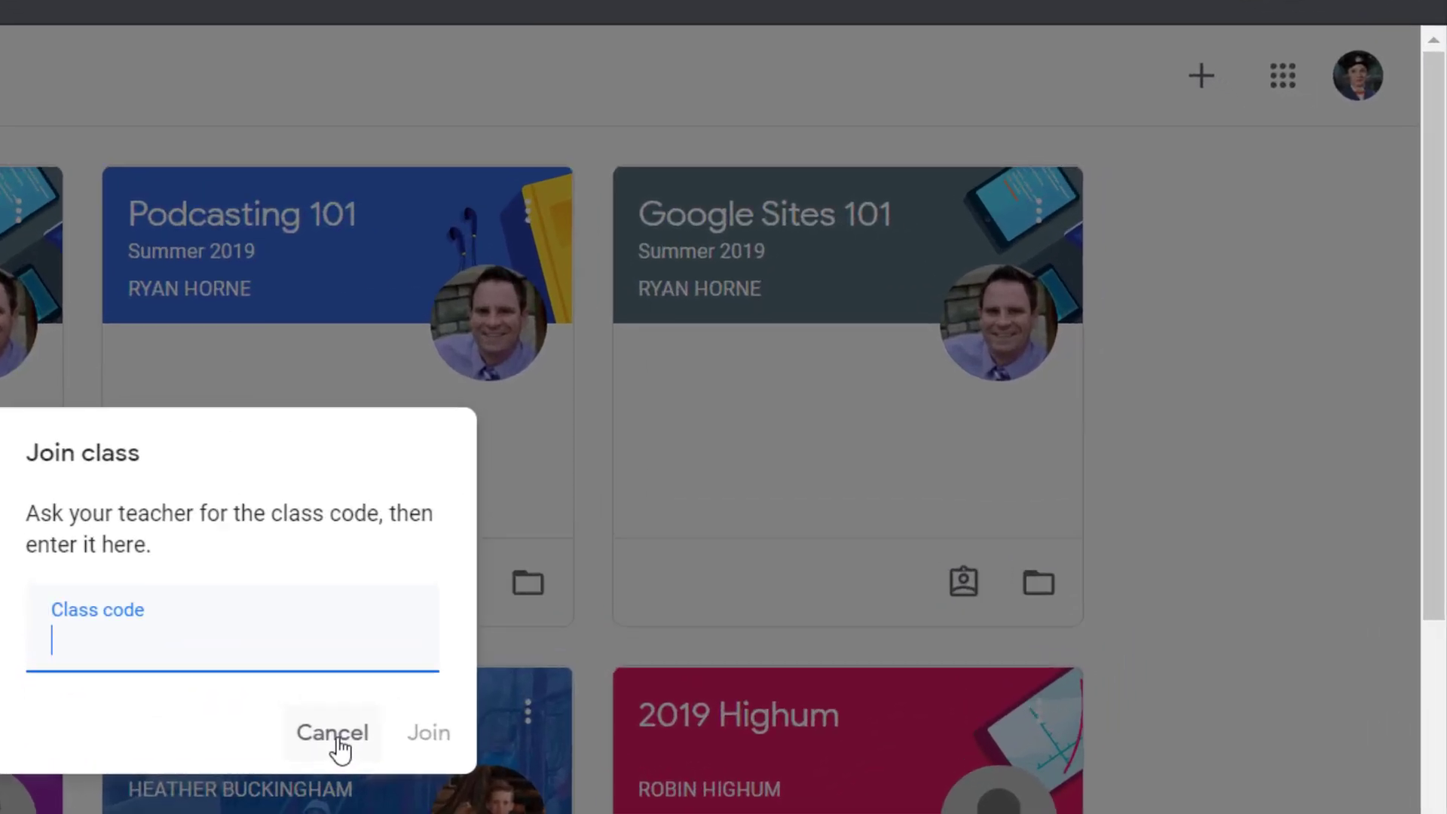
click(769, 517)
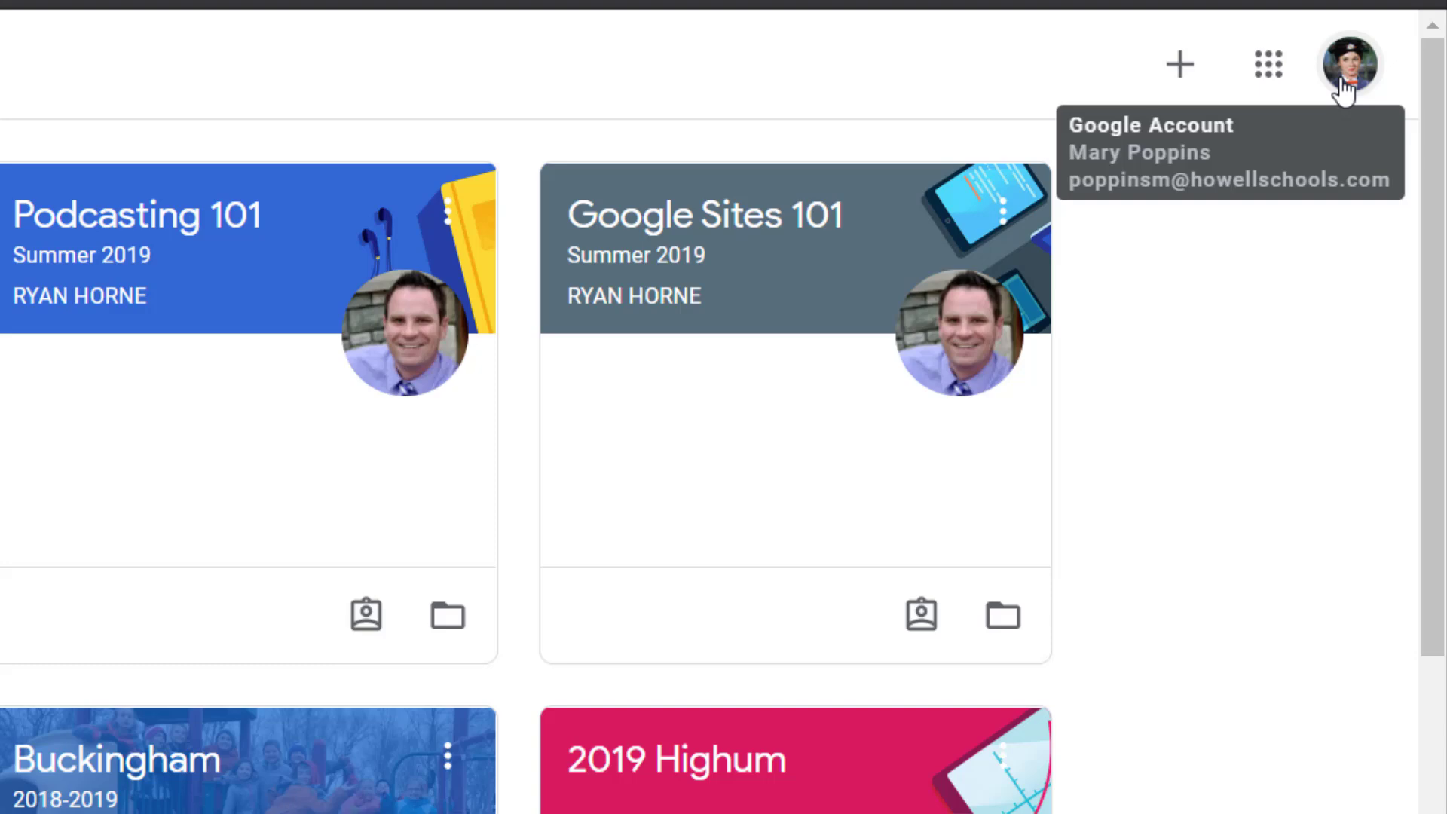
click(1182, 66)
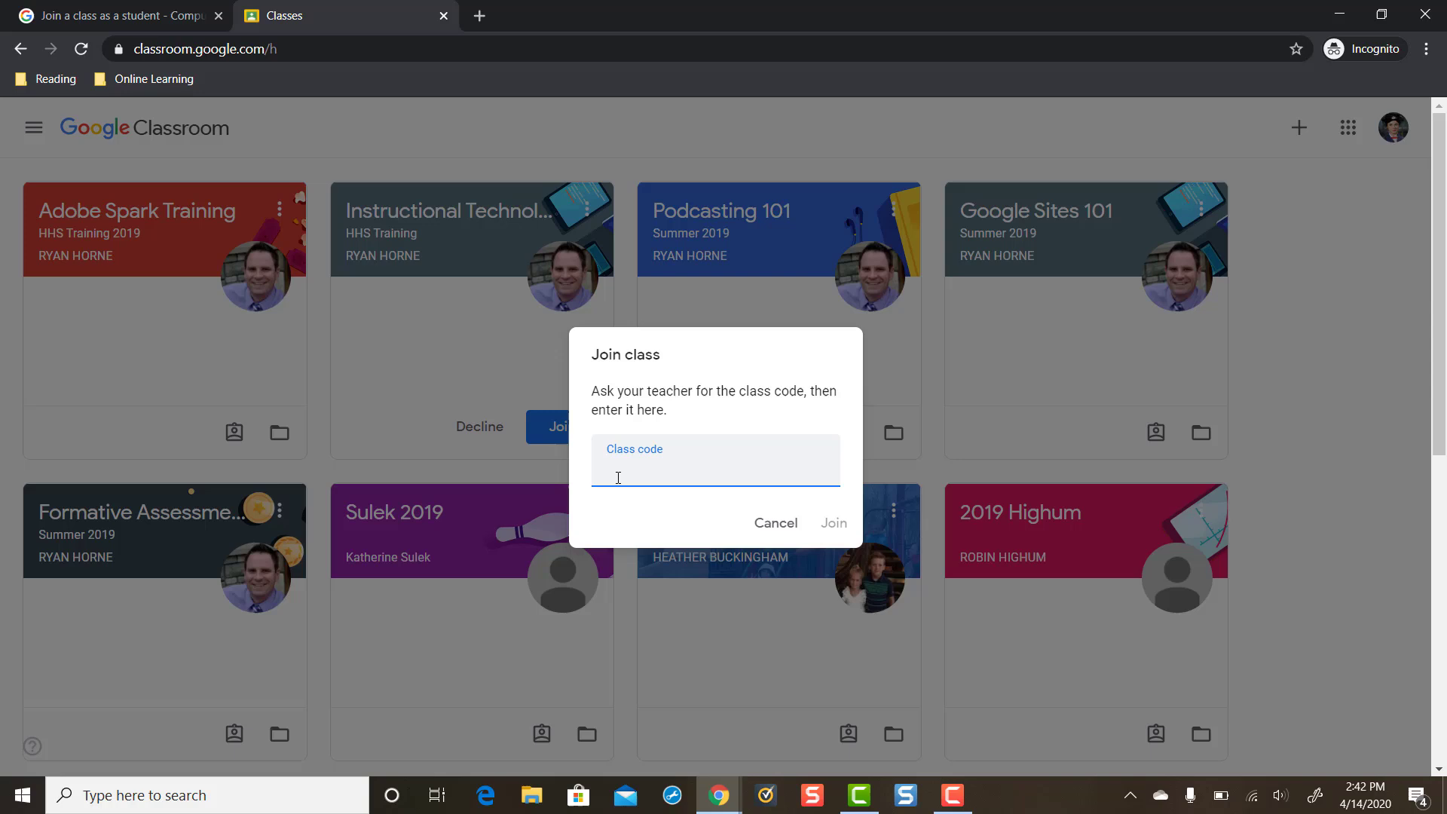
click(837, 529)
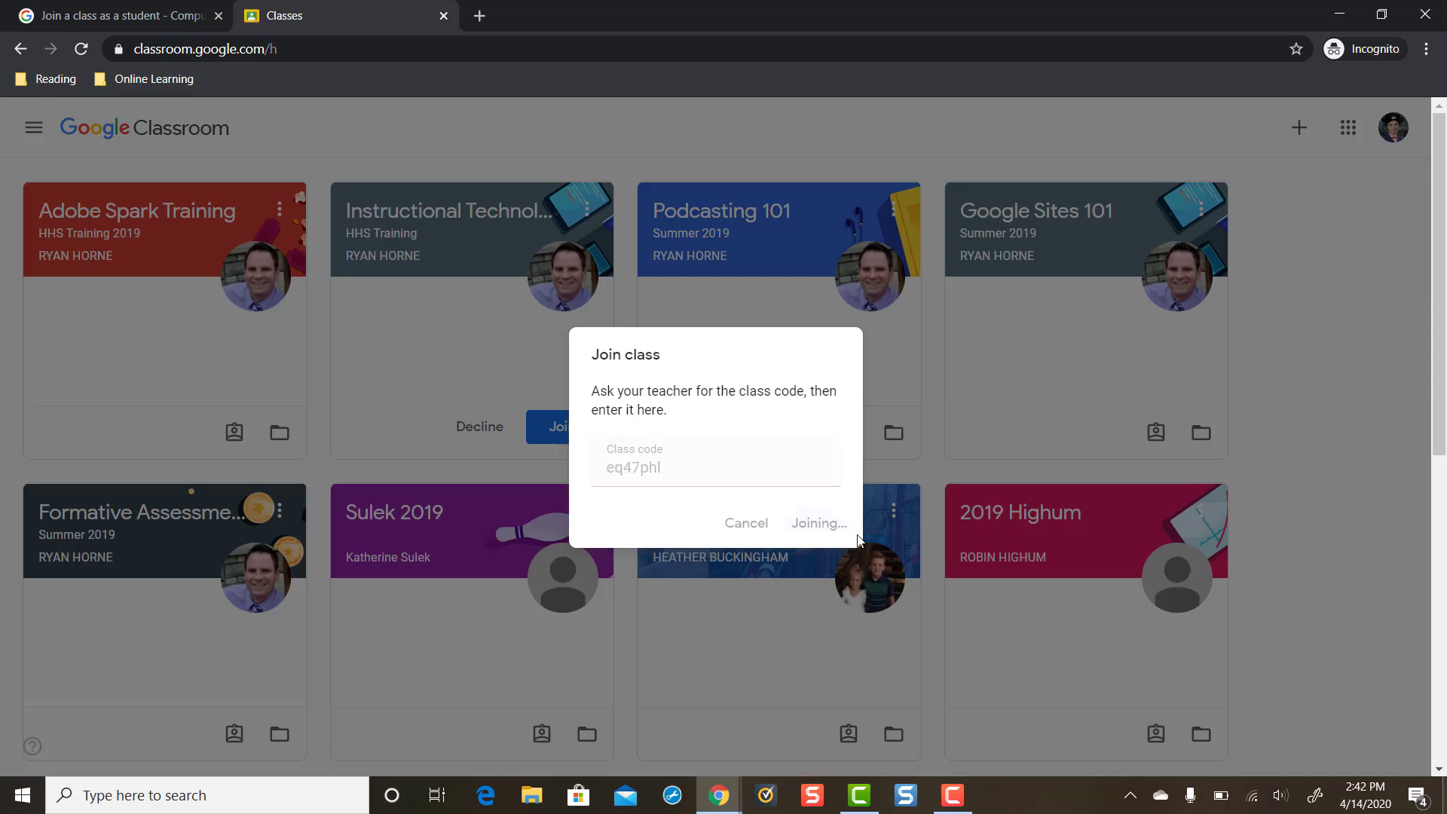